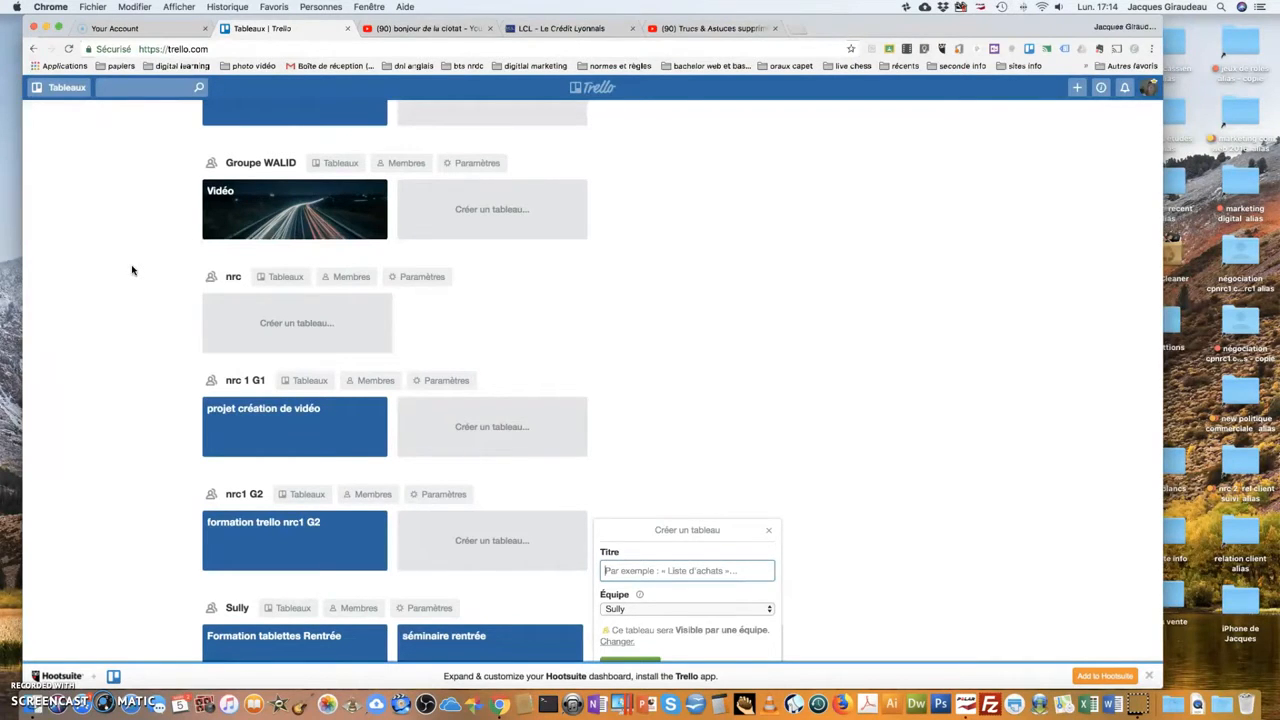
Start a new Sully team board, picking the 'Projet commercial' title suggestion.
left_click(133, 274)
left_click(767, 535)
left_click(58, 88)
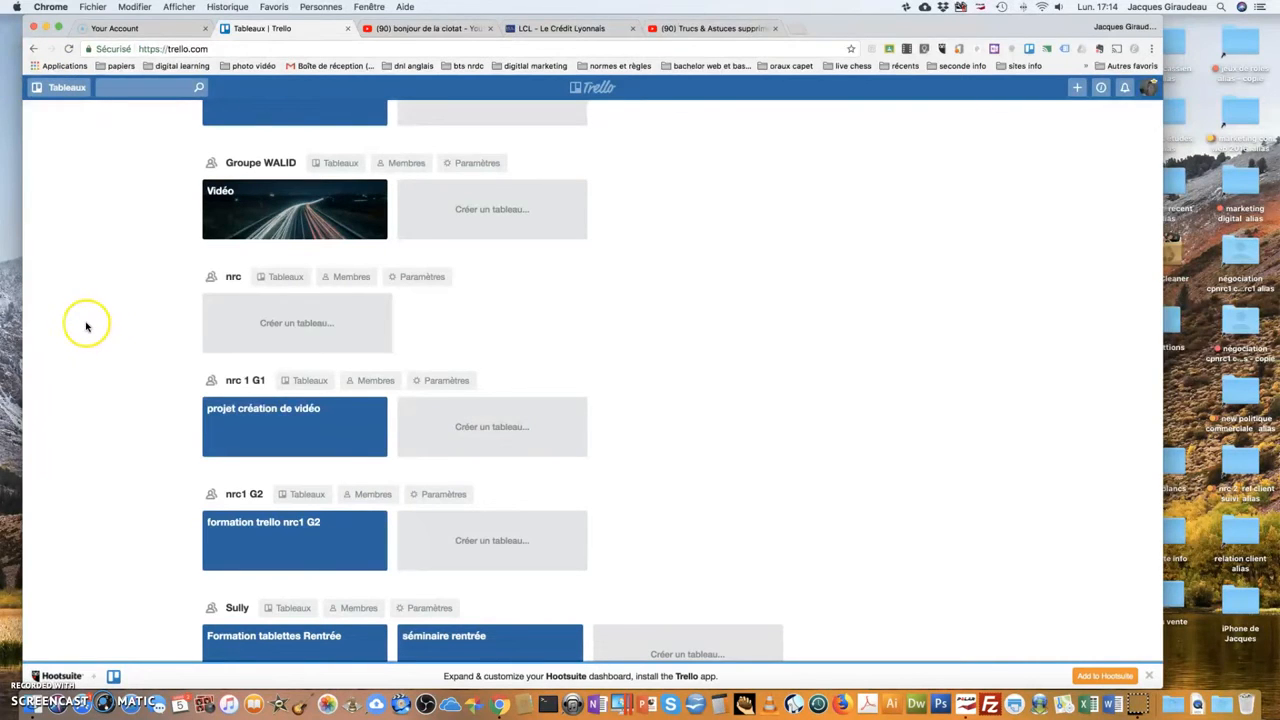
left_click(686, 656)
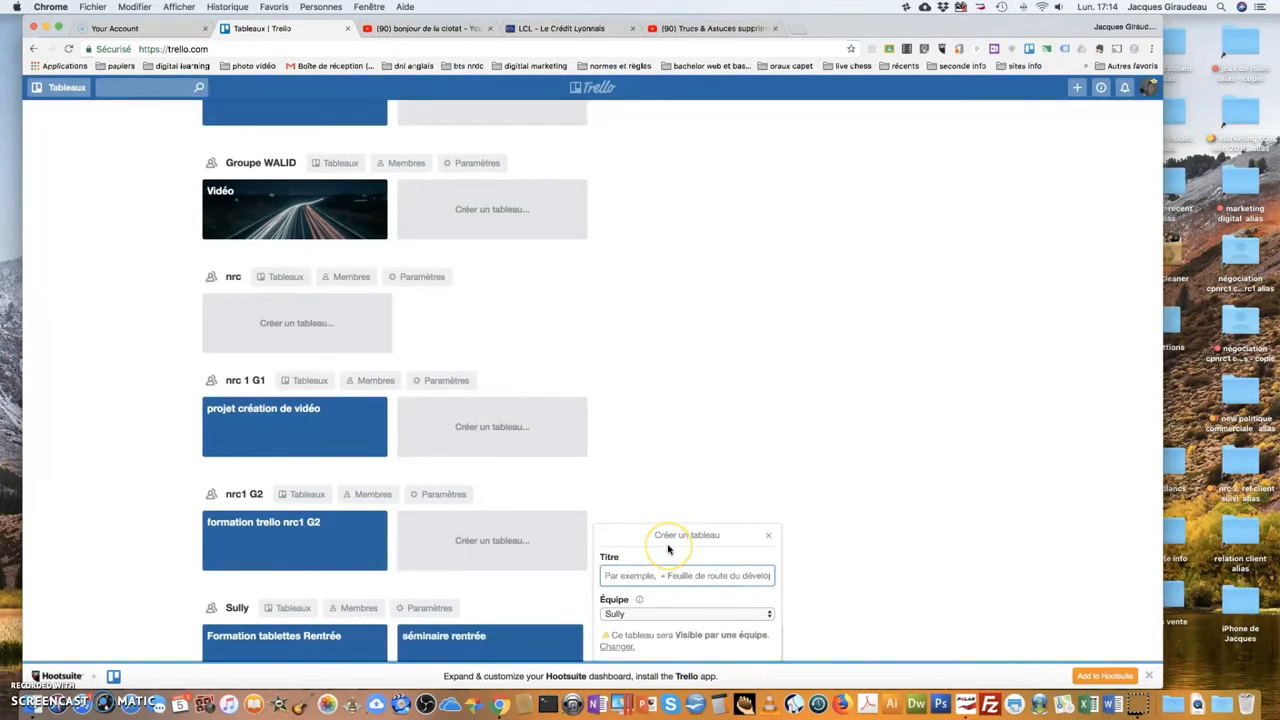
type("pr")
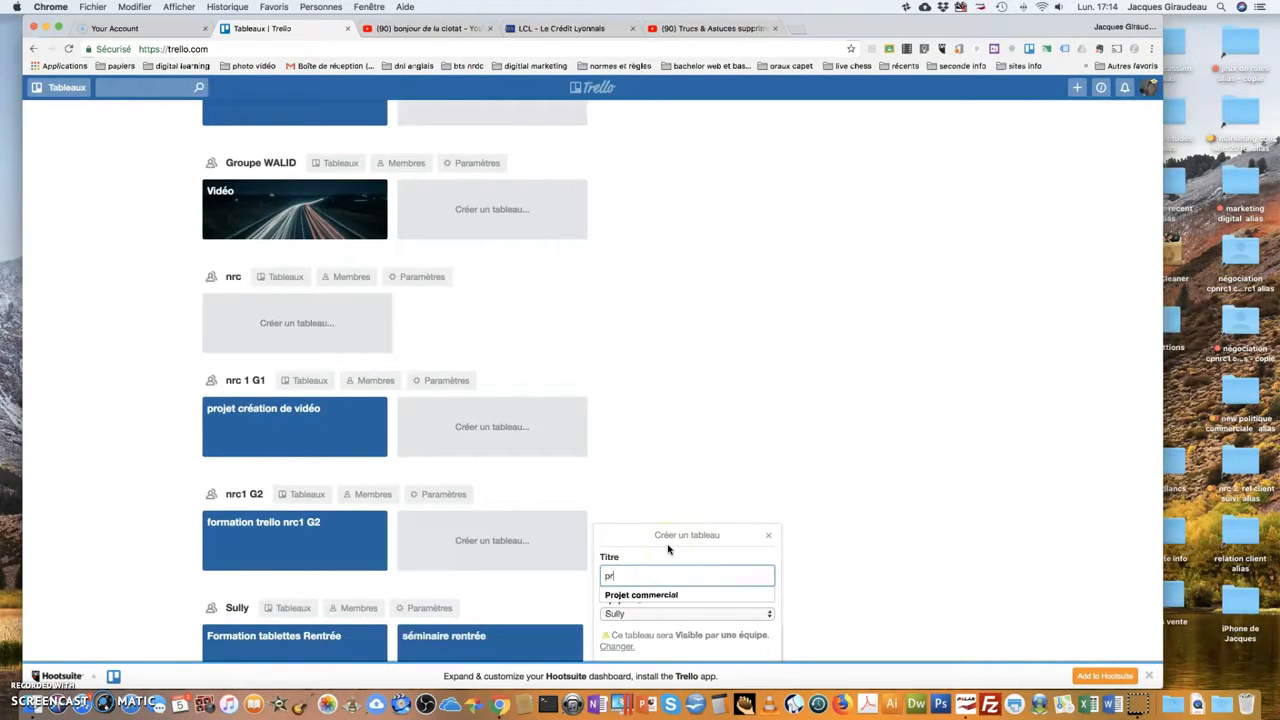
type("ojet commercial")
left_click(650, 595)
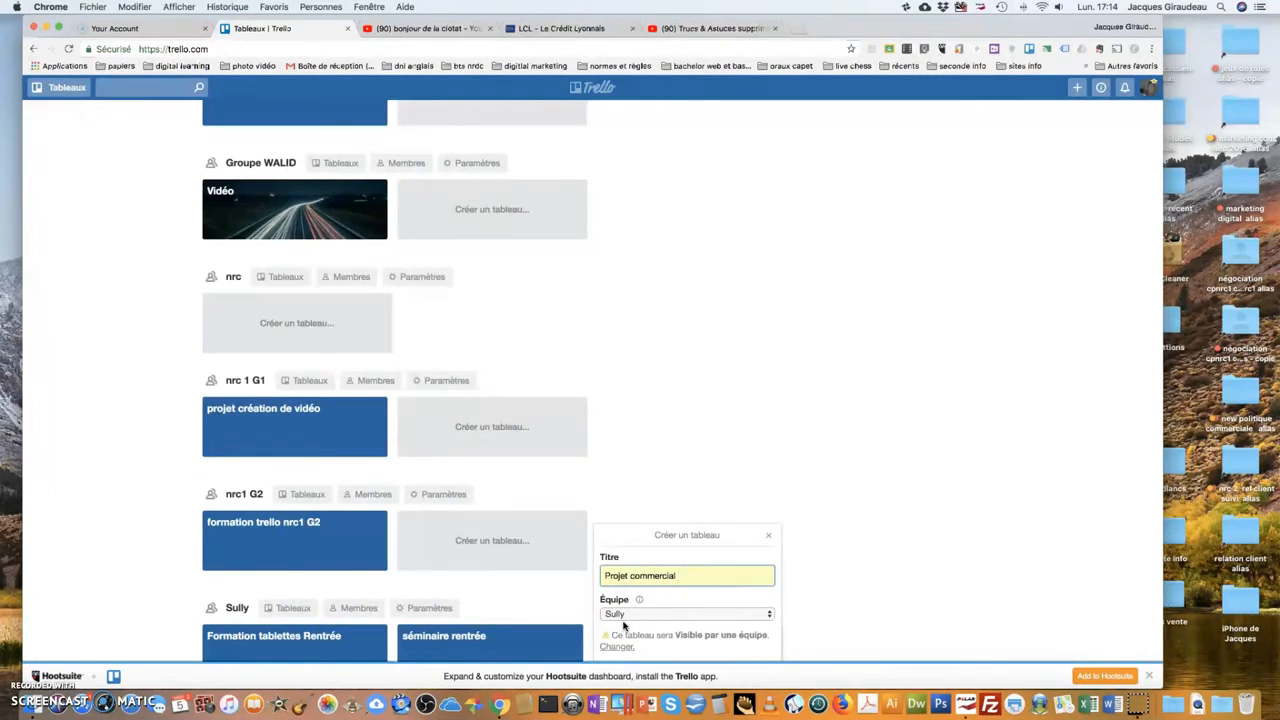
scroll(657, 628, "down", 1)
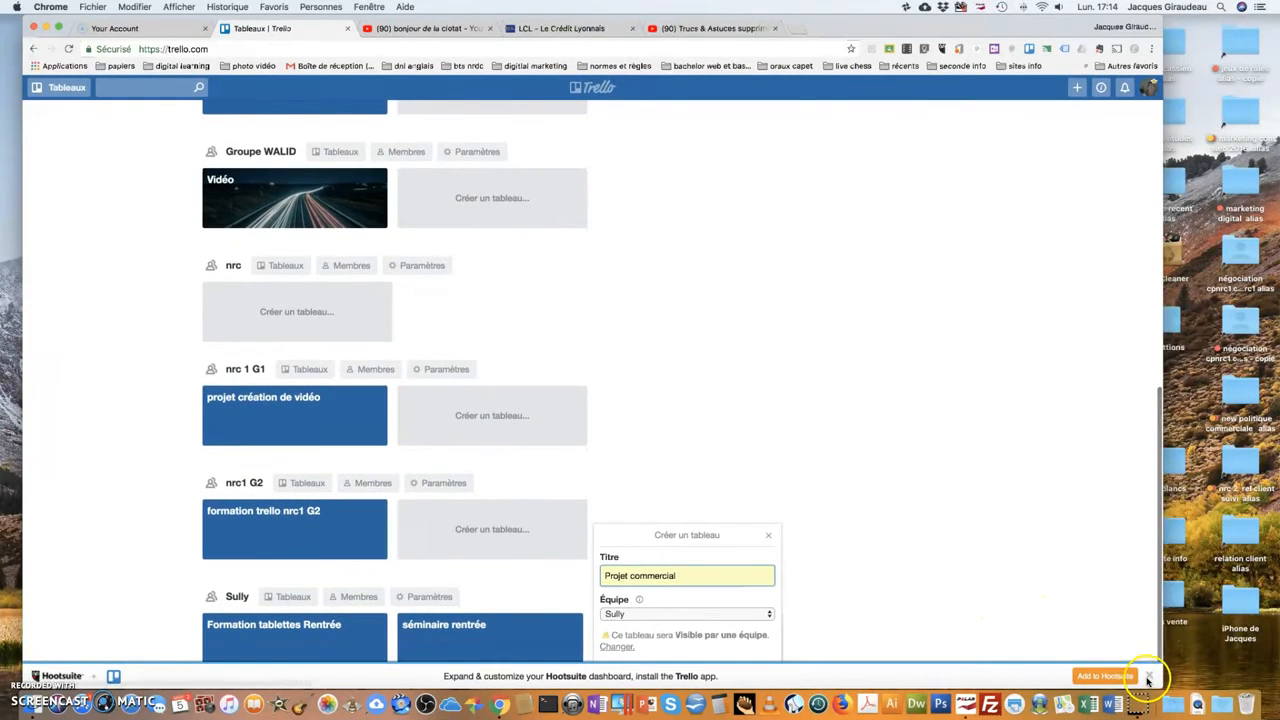
left_click(1149, 677)
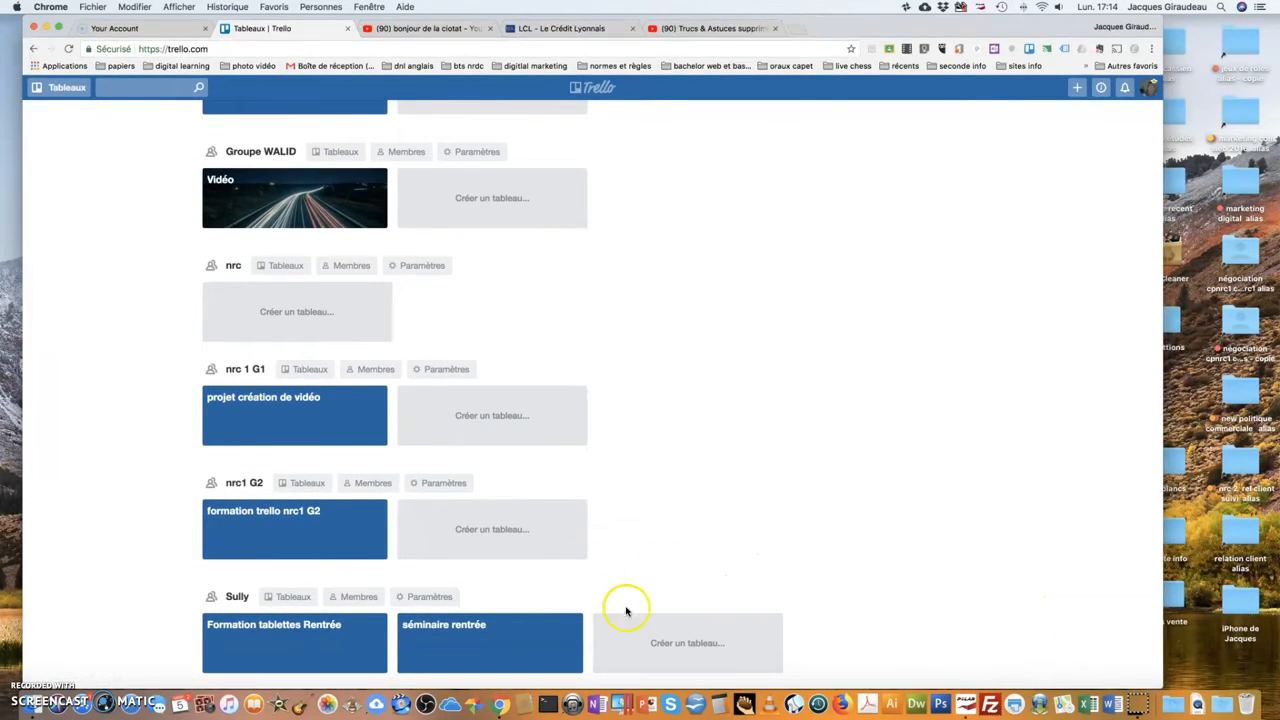
Refill the Sully board form with 'Projet commercial' and create the board.
left_click(690, 645)
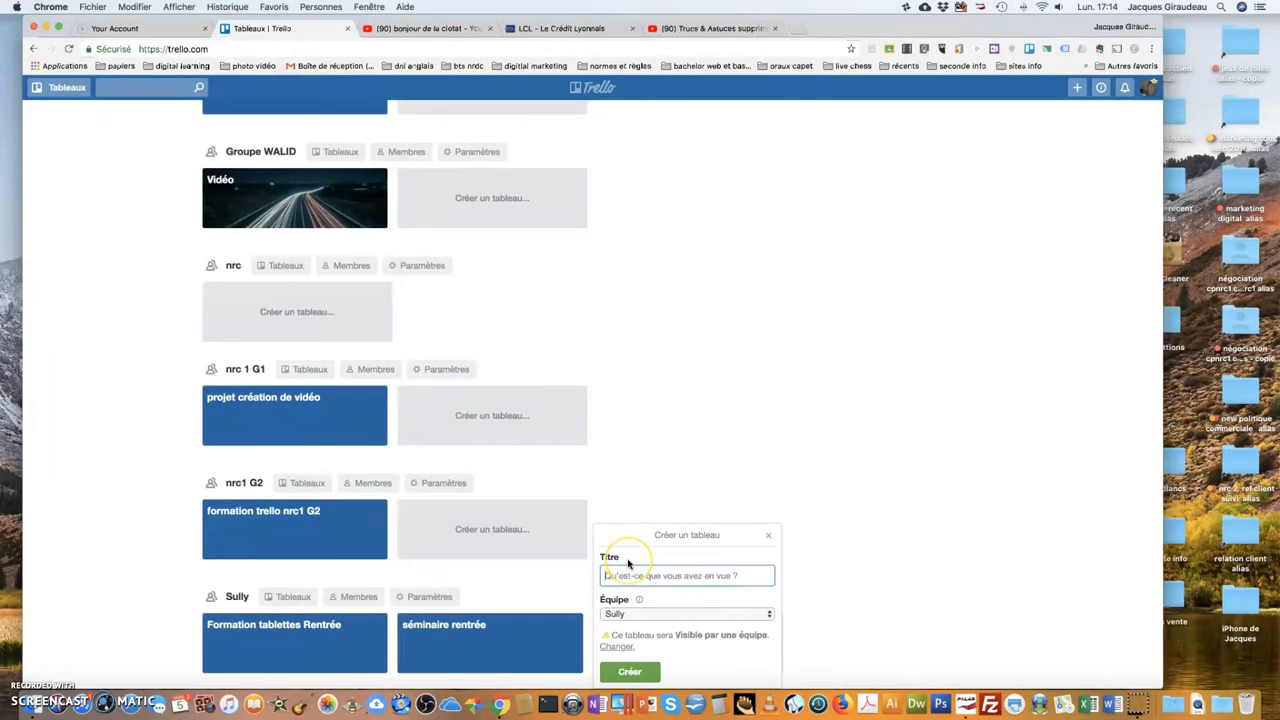
type("p")
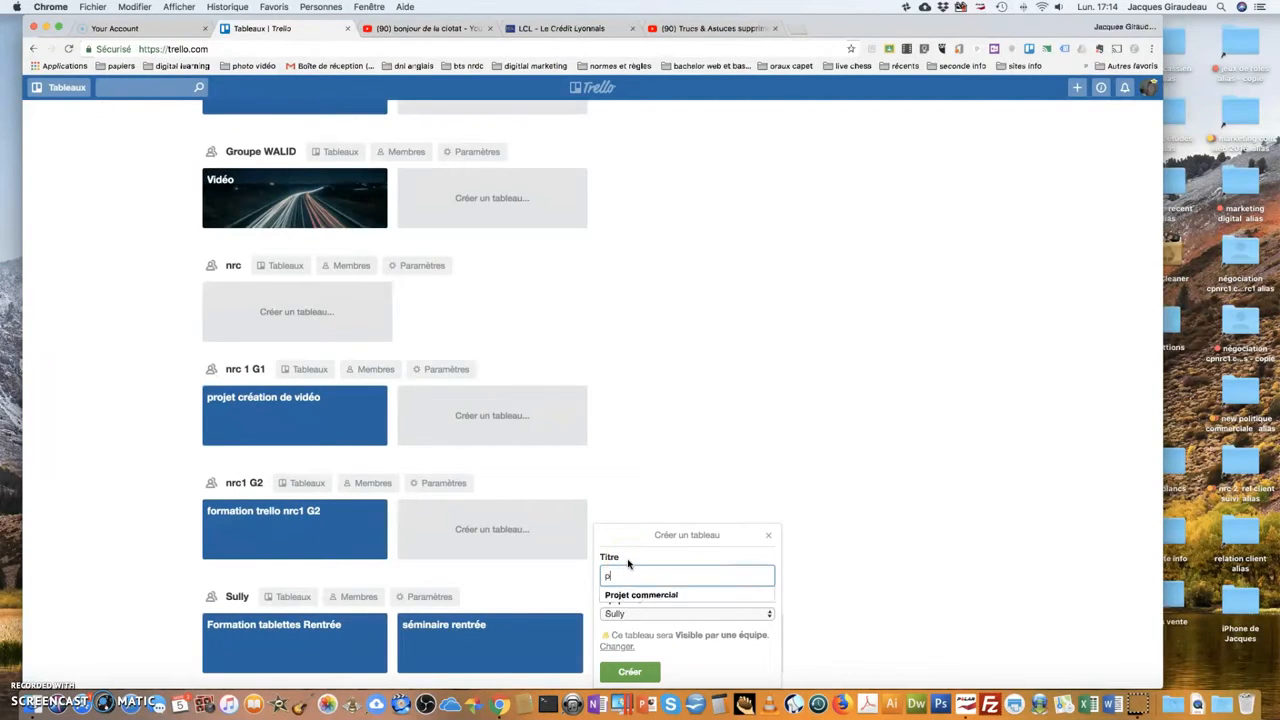
left_click(640, 595)
left_click(630, 677)
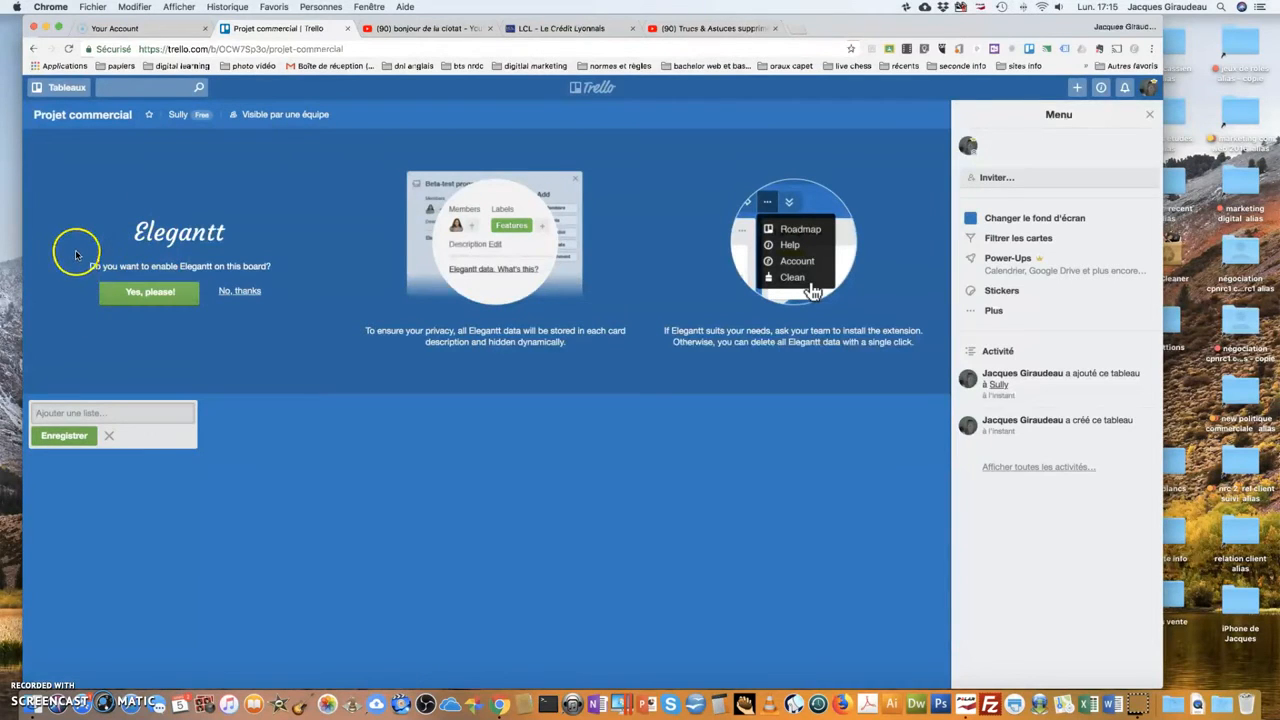
Accept the Elegantt prompt with 'Yes, please!' to show the Gantt timeline on Projet commercial.
left_click(145, 305)
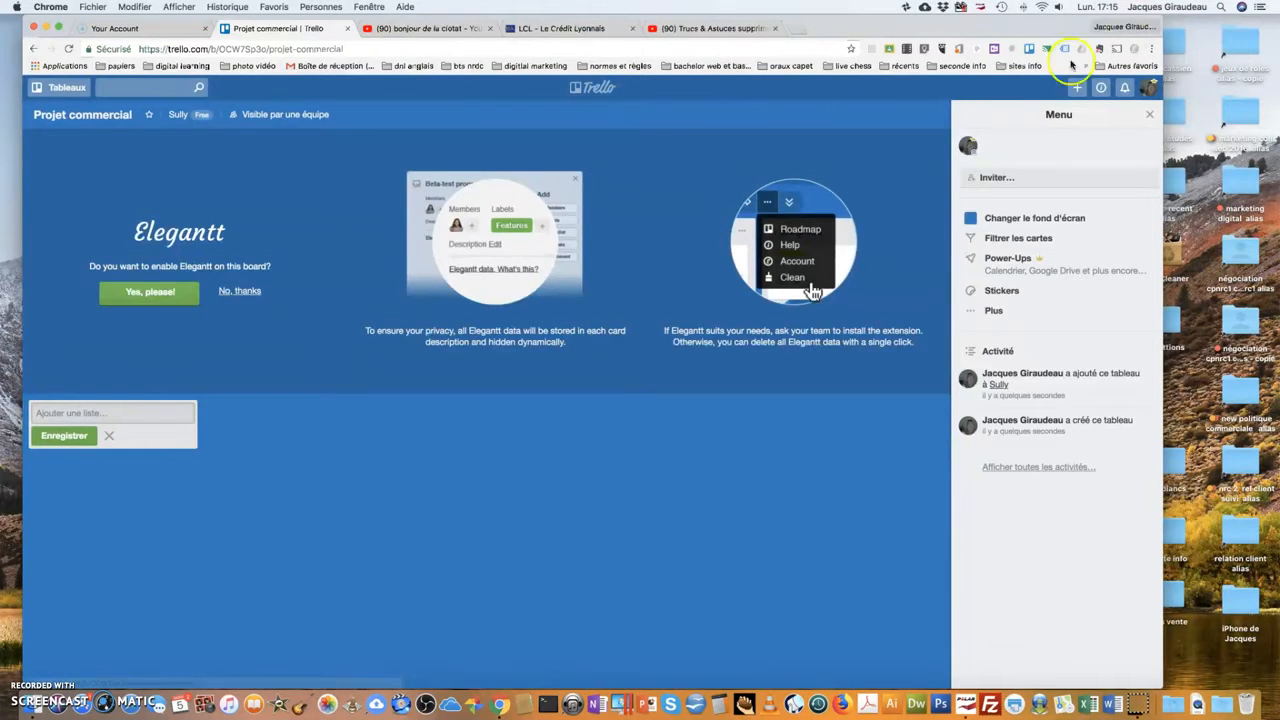
left_click(1150, 49)
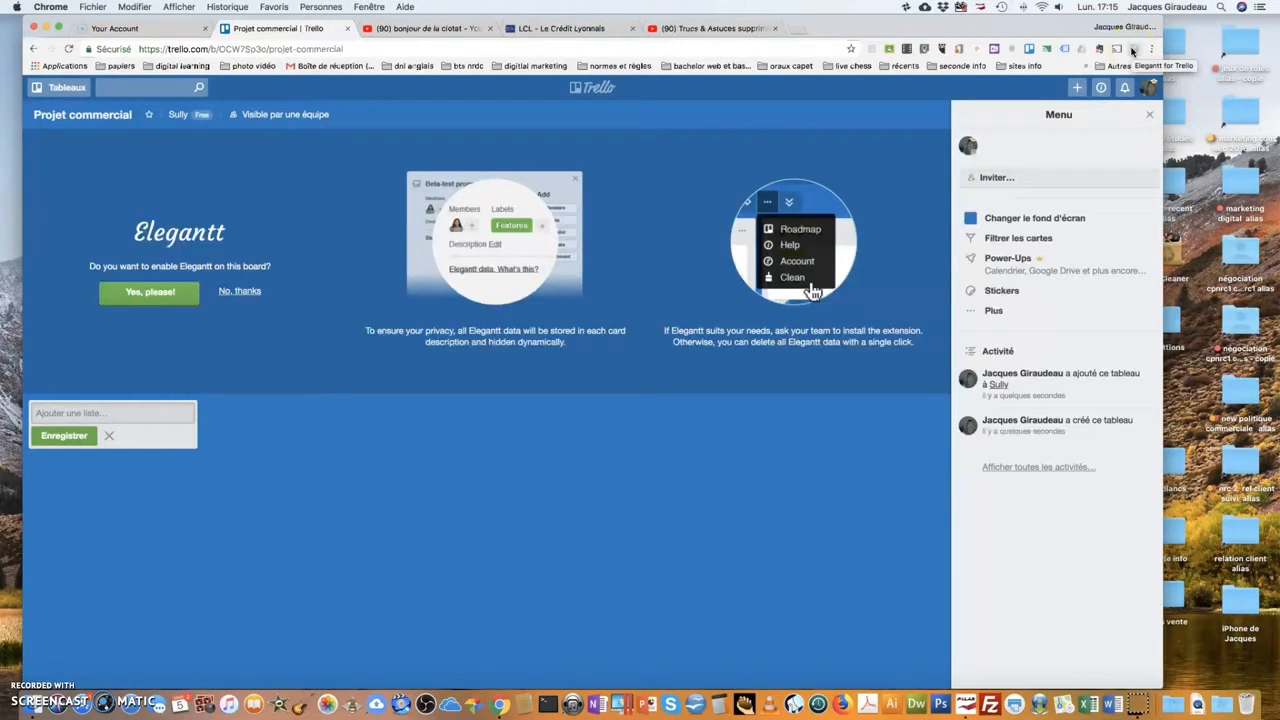
left_click(149, 292)
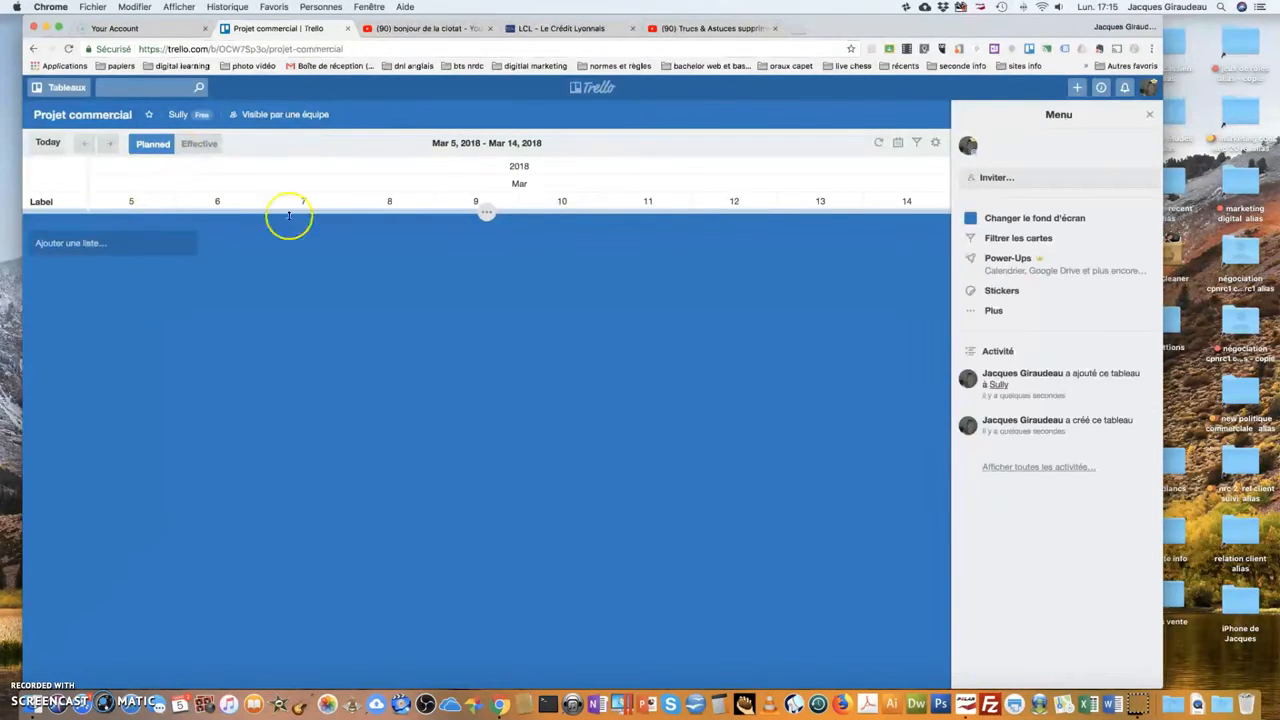
left_click(81, 249)
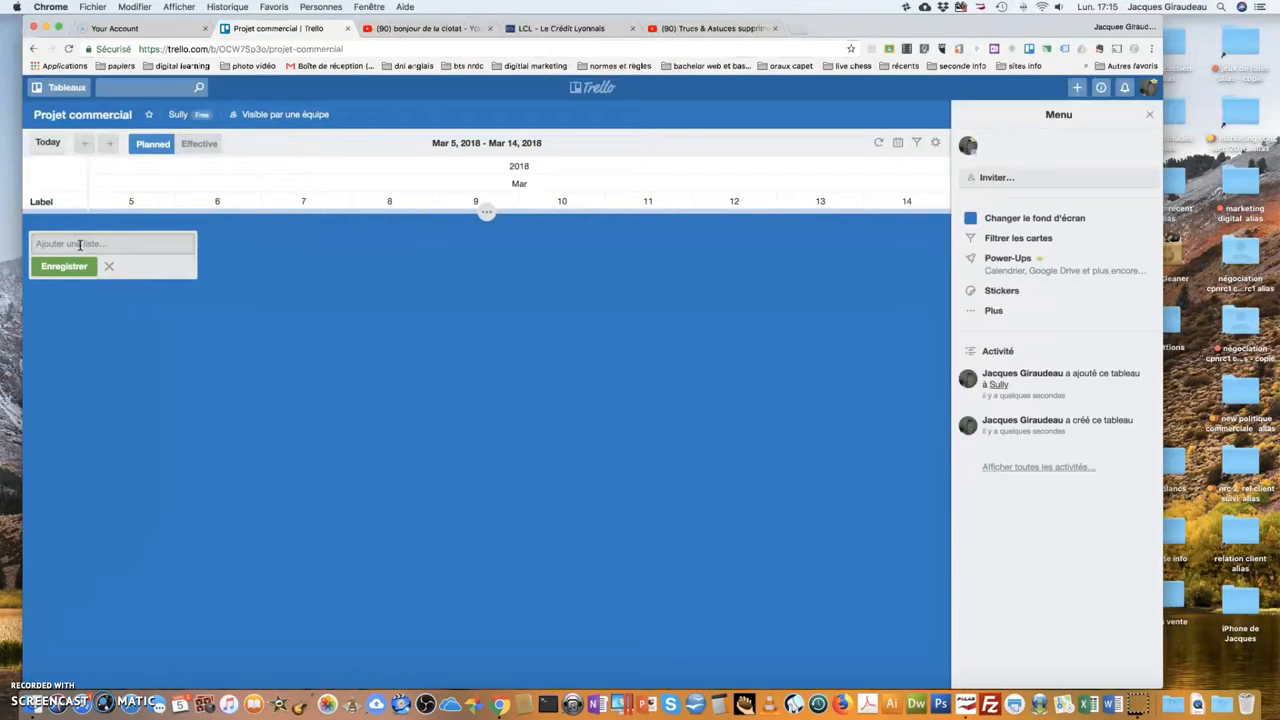
Add the lists à faire, en cours and fini.
type("à faire")
key("Return")
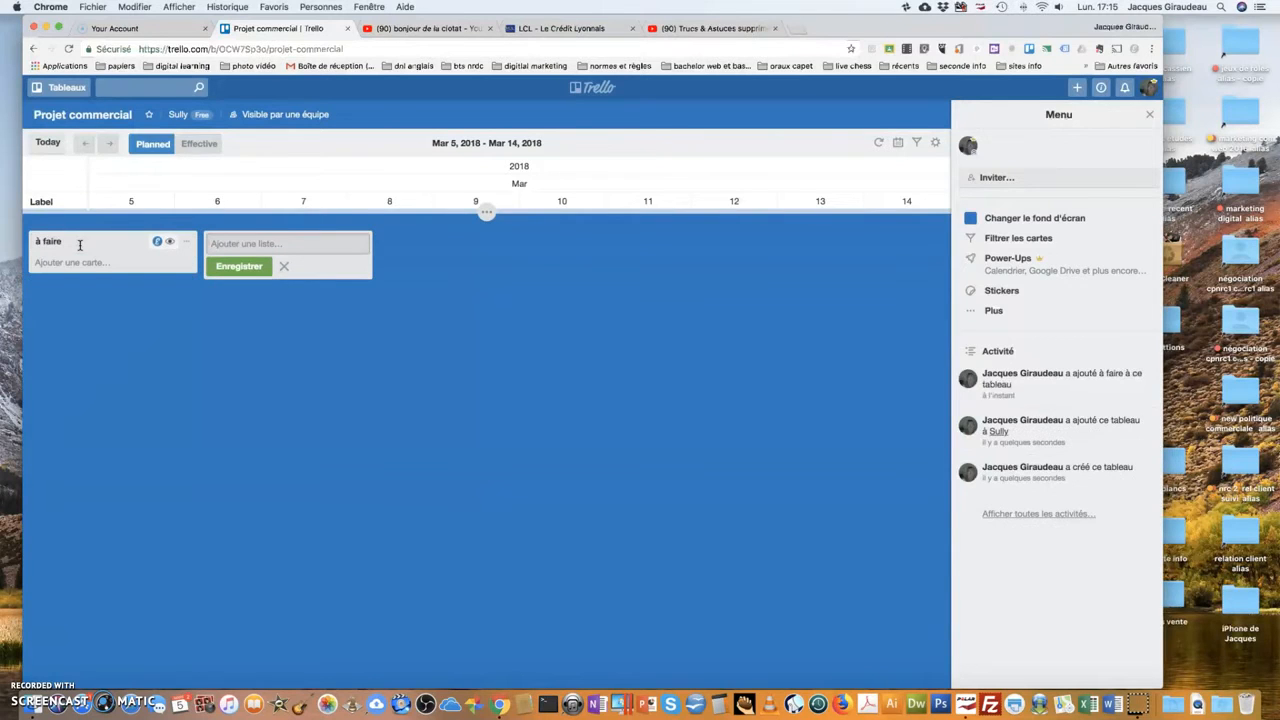
type("er col")
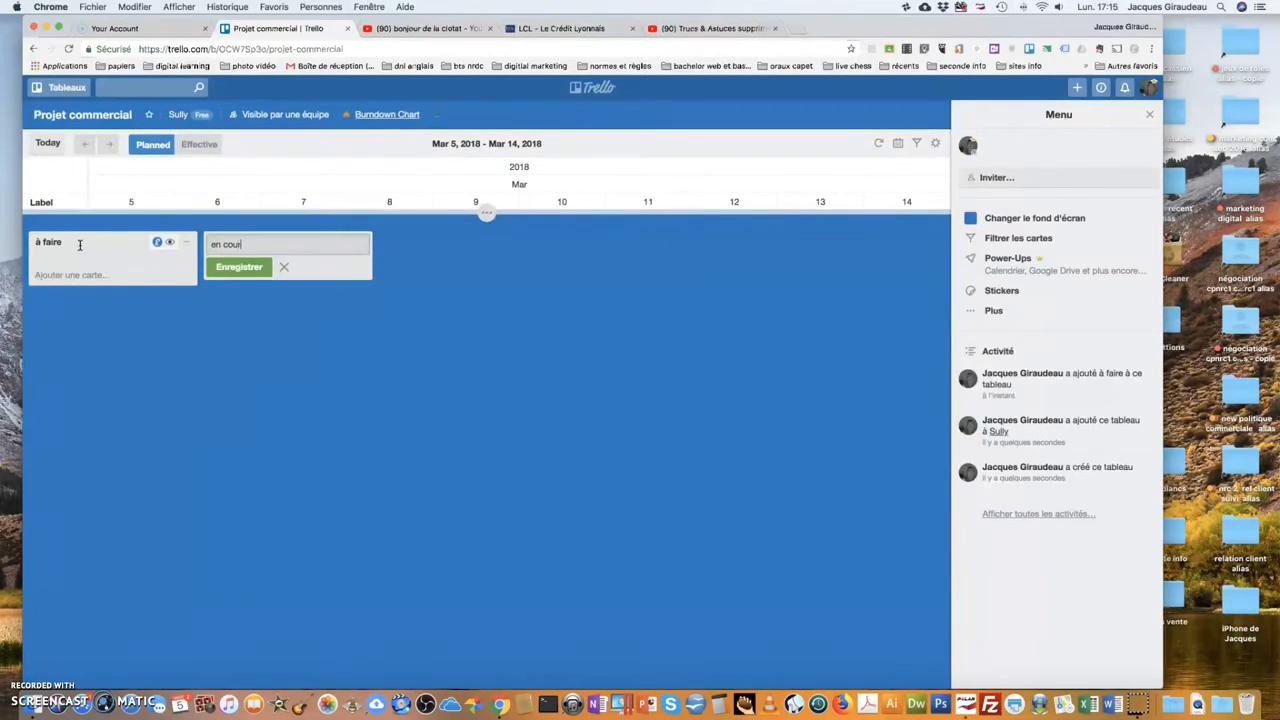
type("rs")
key("Return")
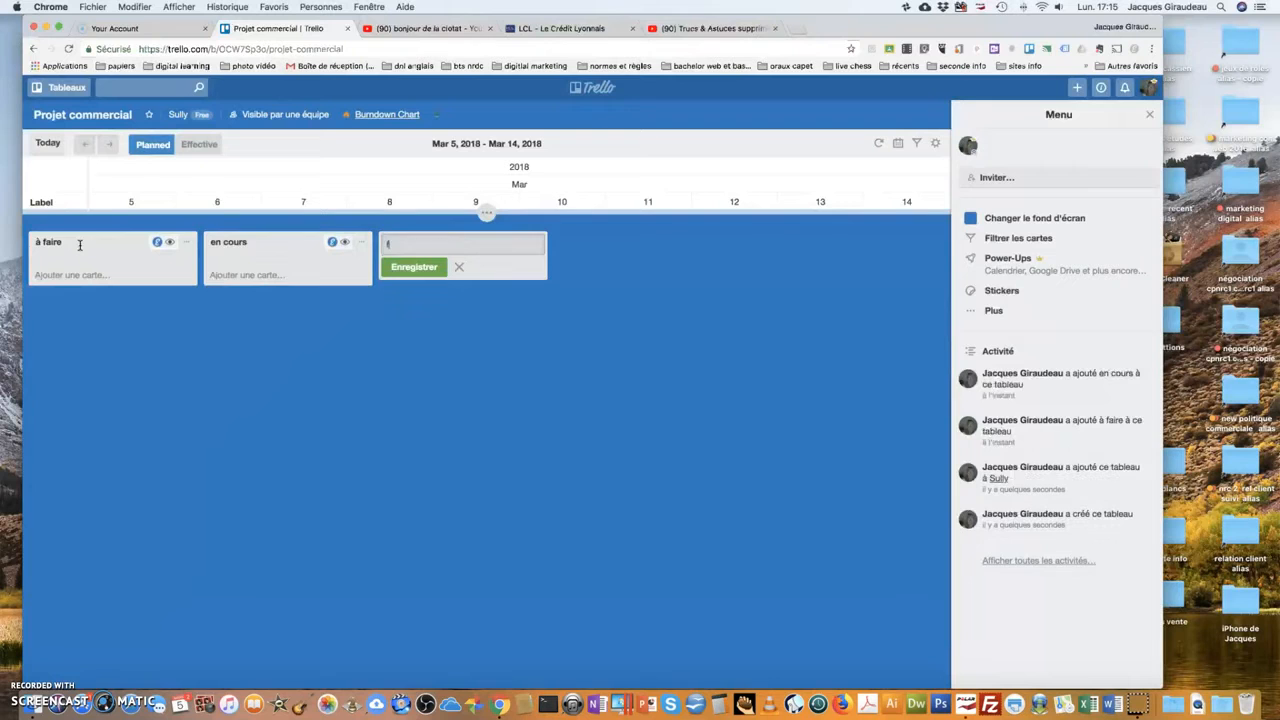
key("Return")
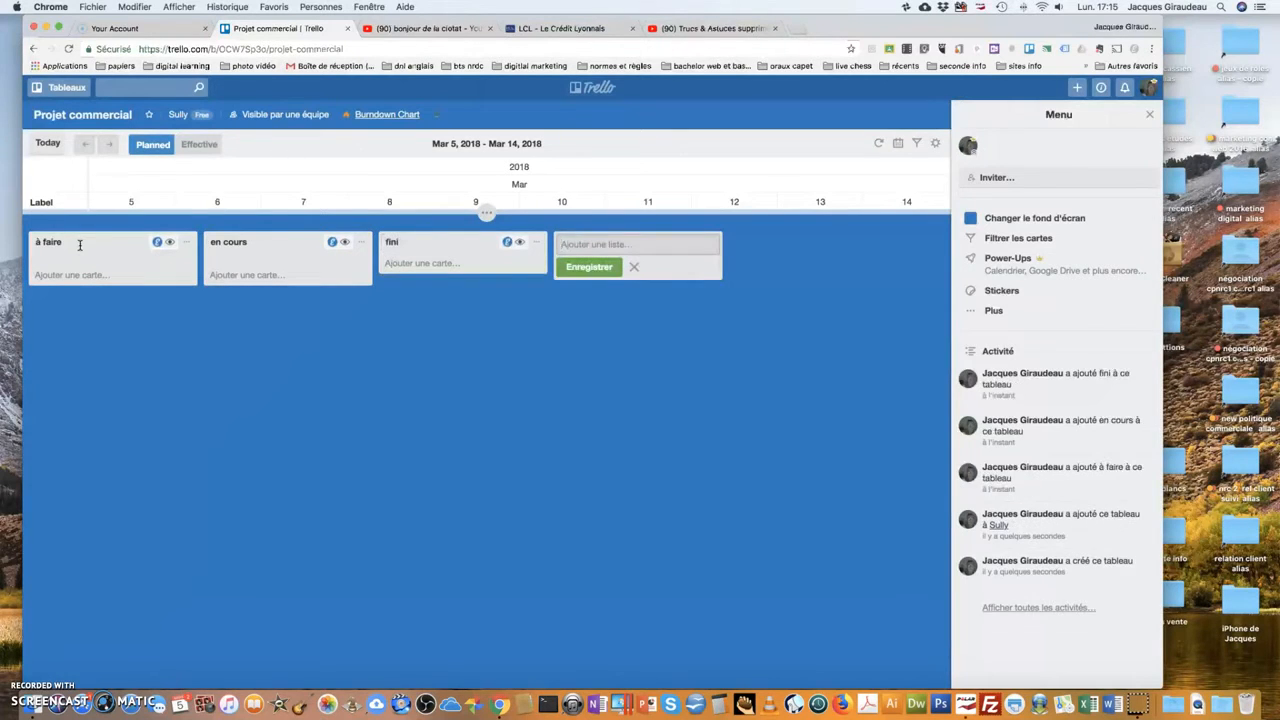
Add cards signer la convention, etudier l'entreprise and etudier le marché under à faire.
left_click(40, 276)
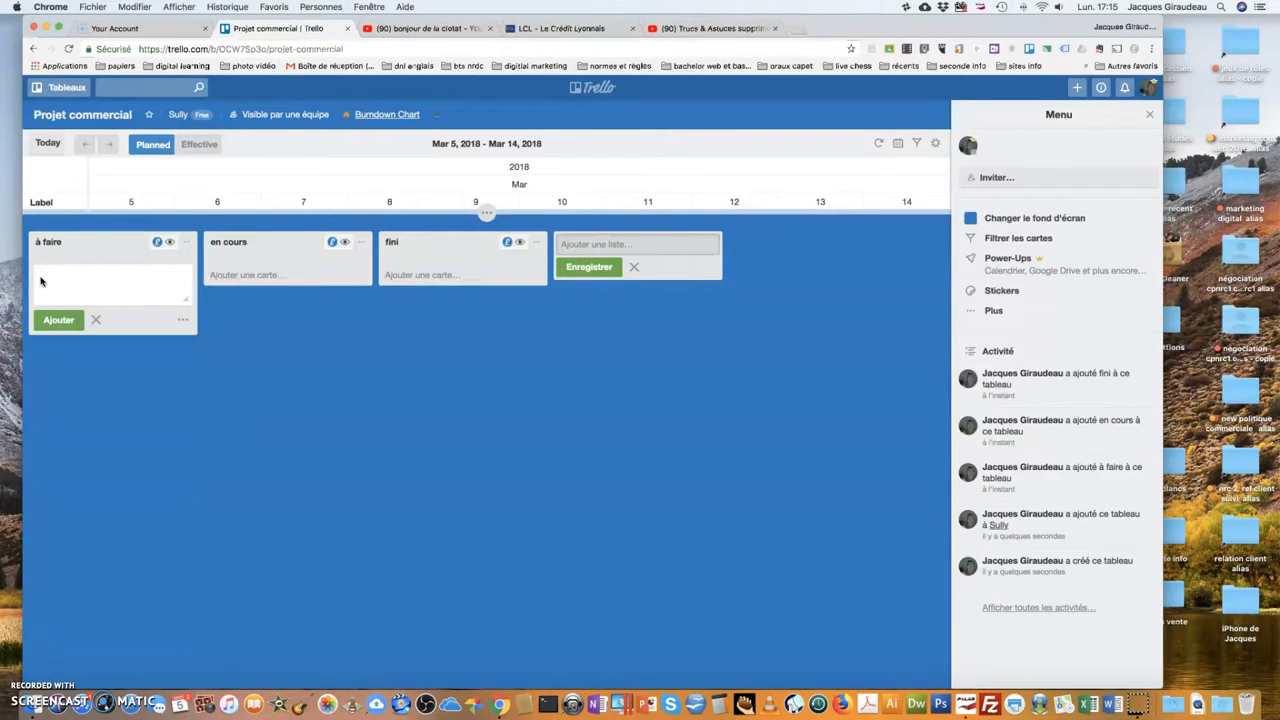
type("ner la convention")
key("Return")
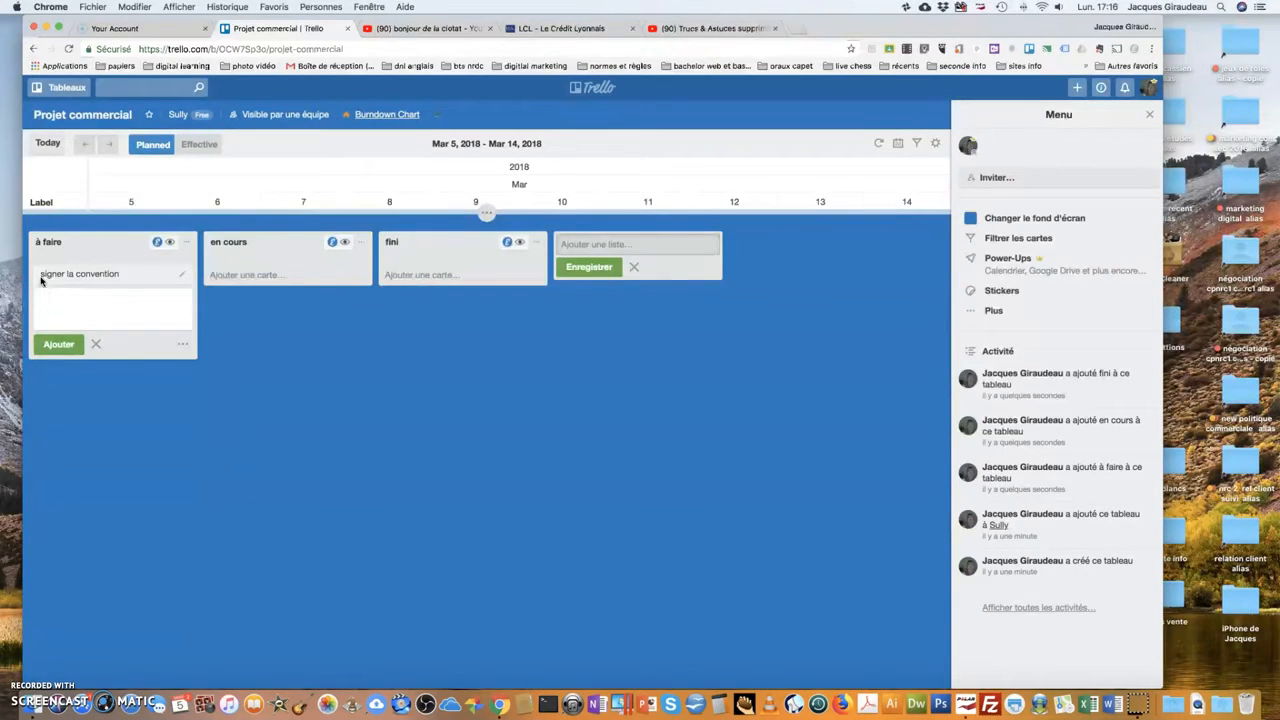
type("etudi")
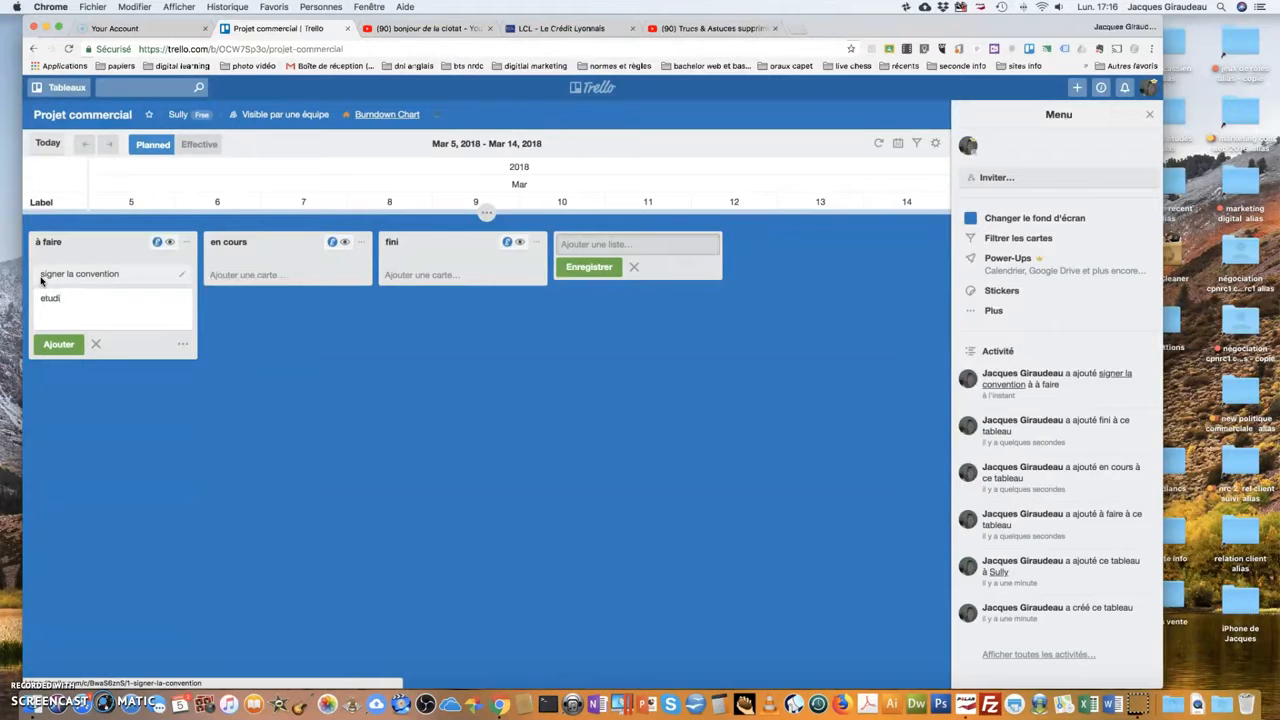
type("er l'entreprise")
key("Return")
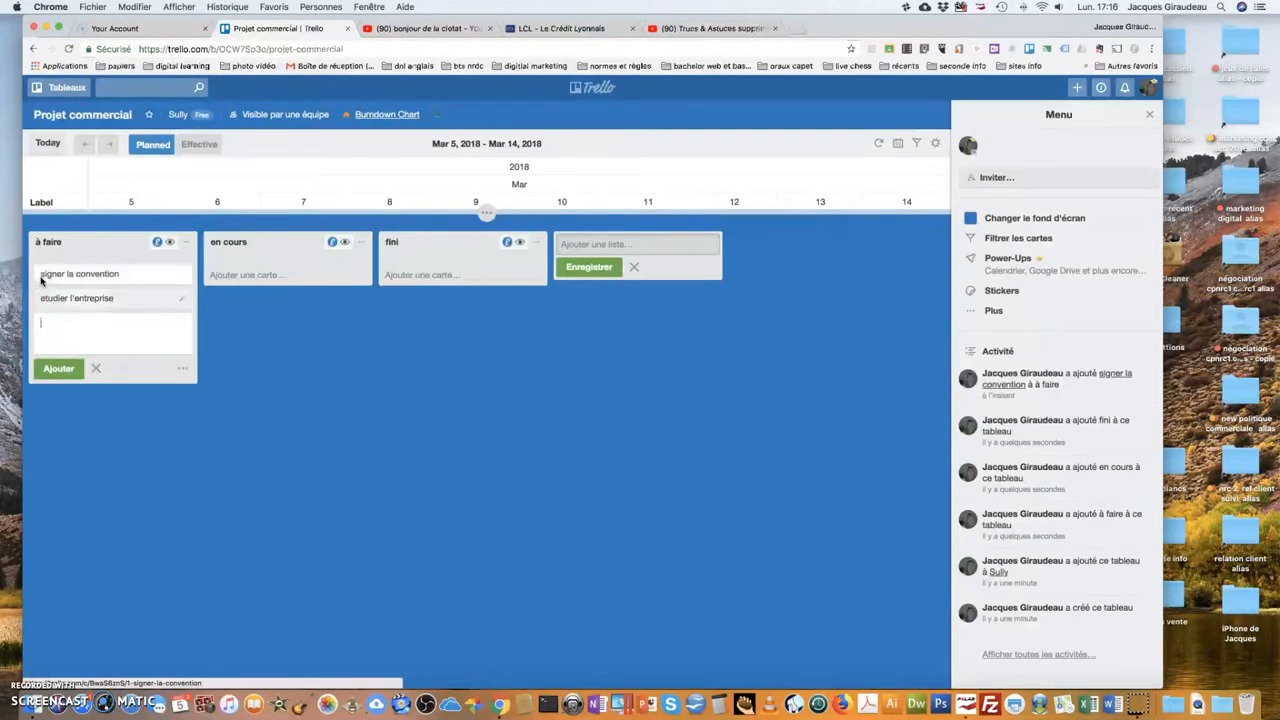
type("etudier le marché")
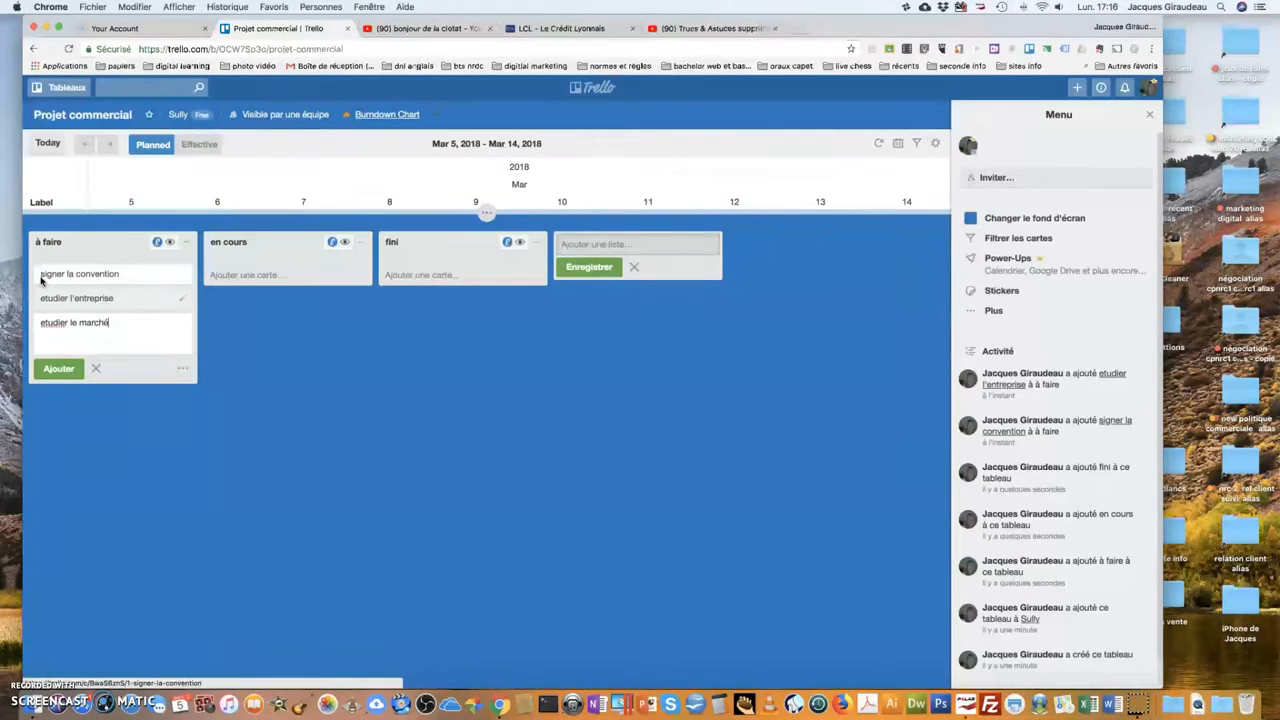
key("Return")
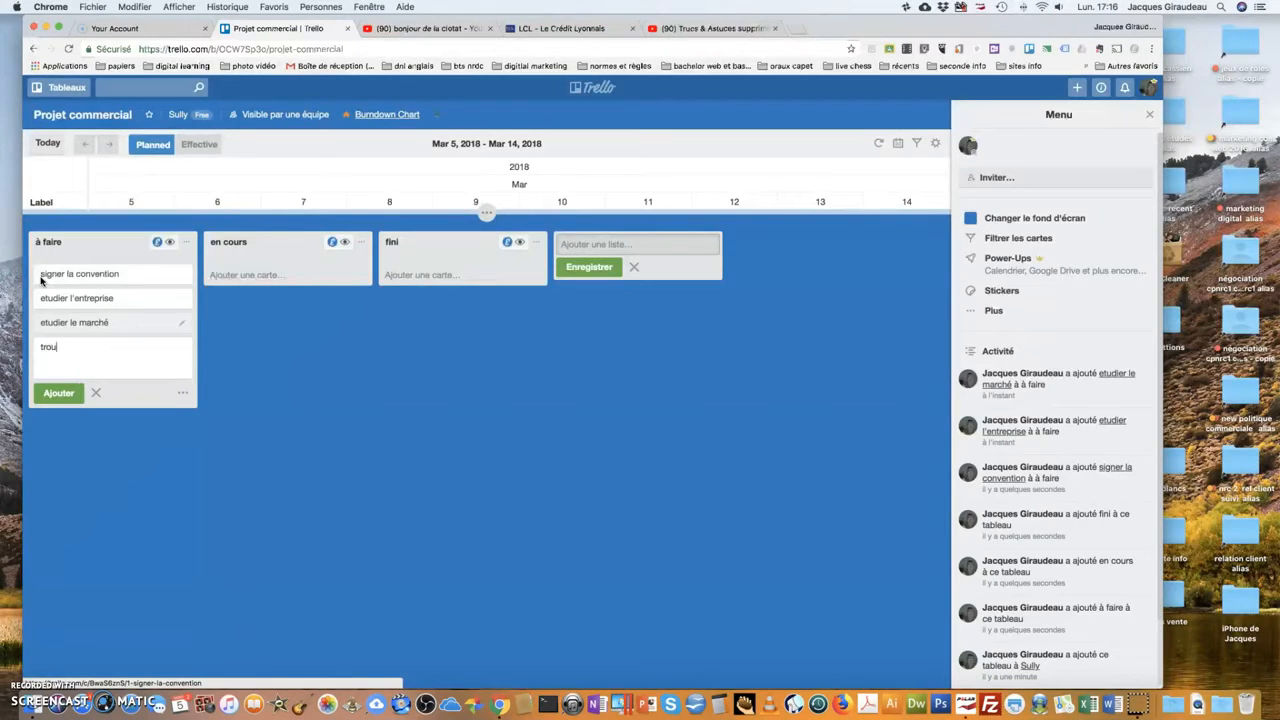
Draft a 'trouver un problème' card, fix its spelling, and open signer la convention.
type("trouver un problème")
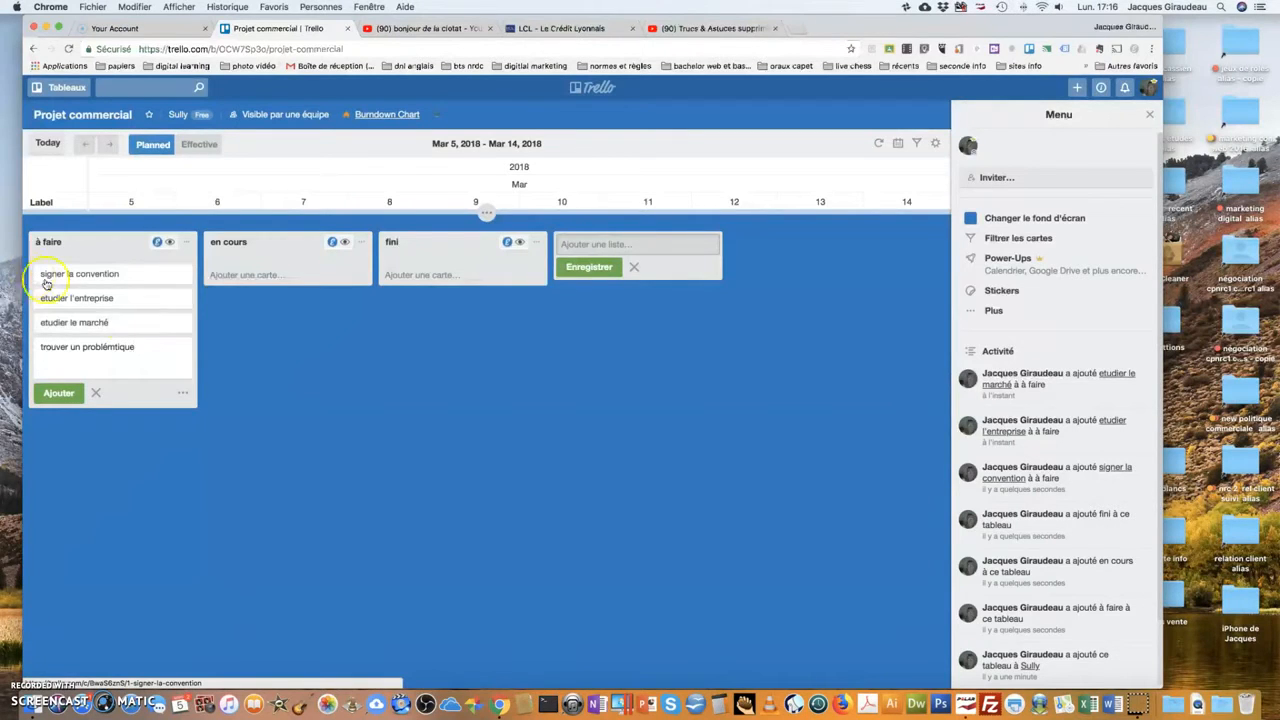
left_click(115, 346)
type("a")
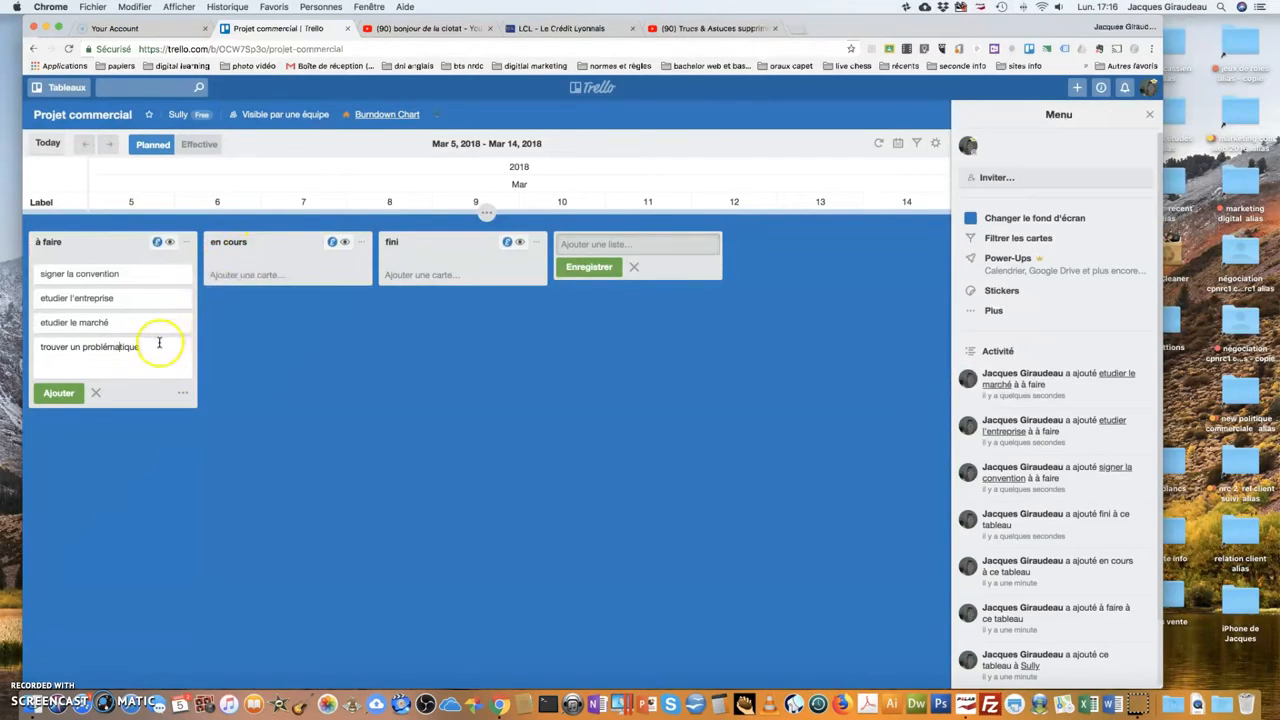
left_click(123, 275)
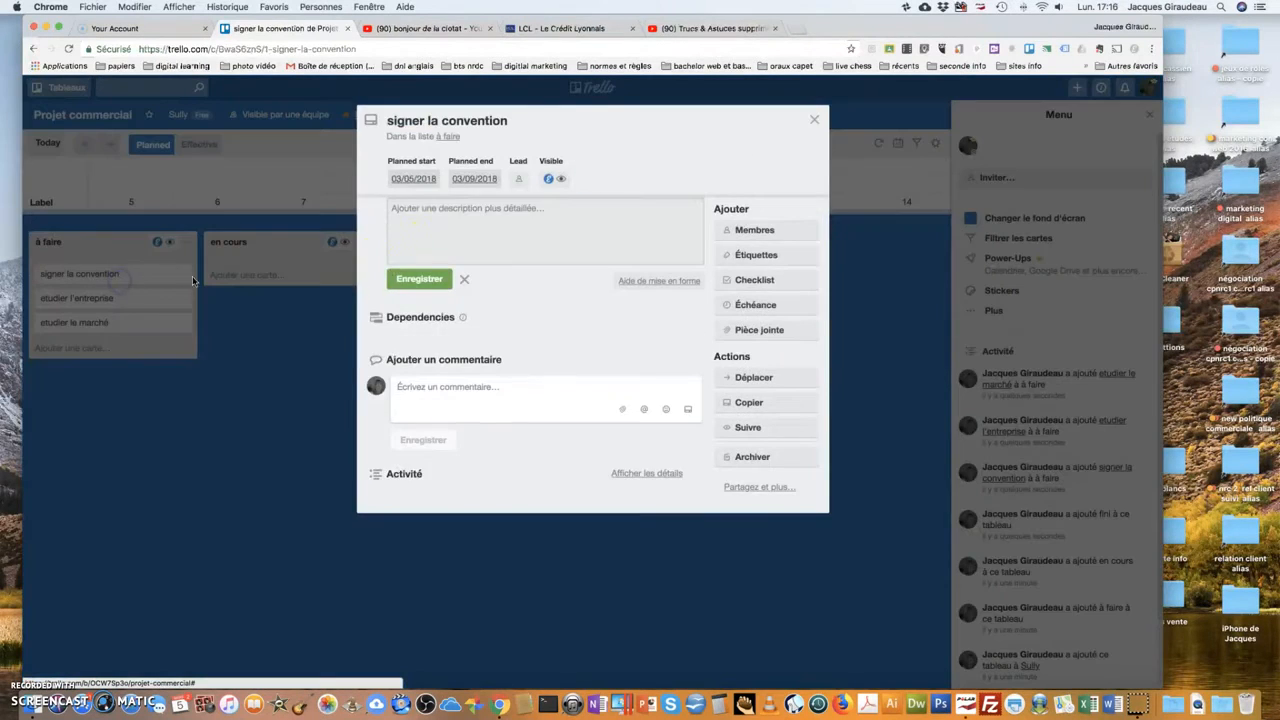
Set the card's planned start to March 5 and planned end to March 9.
left_click(434, 184)
left_click(434, 184)
left_click(427, 302)
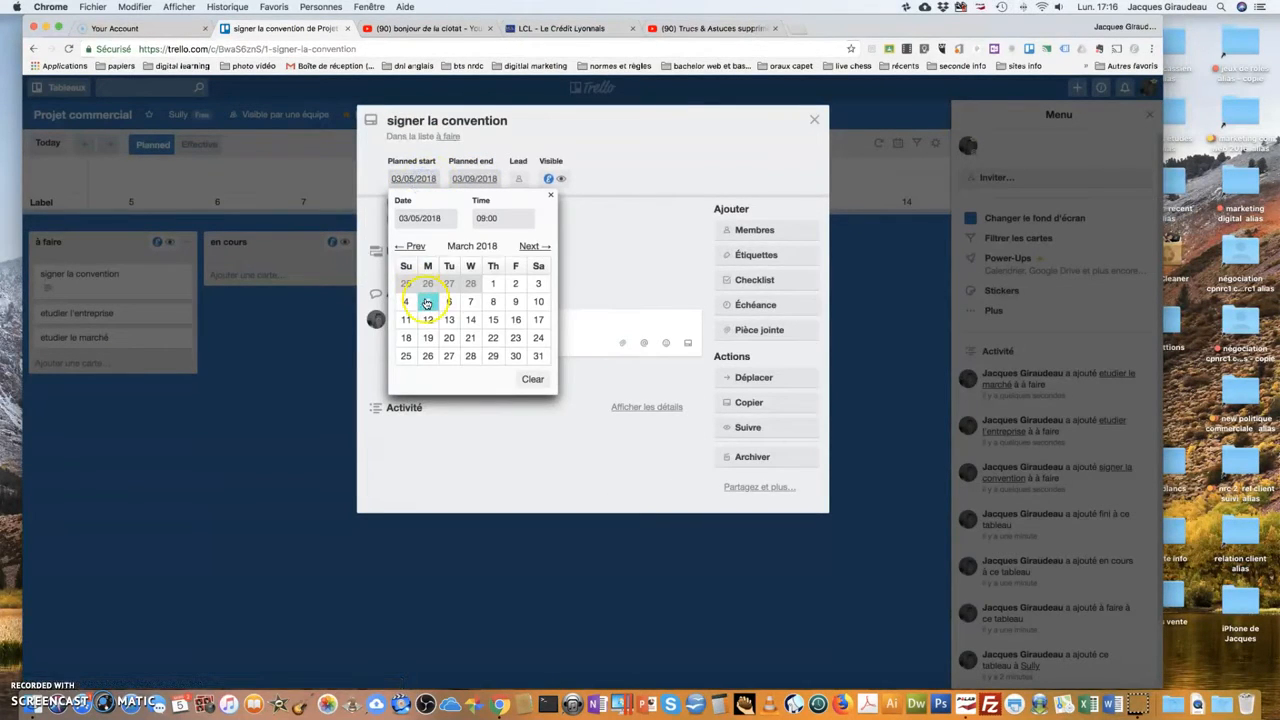
left_click(470, 184)
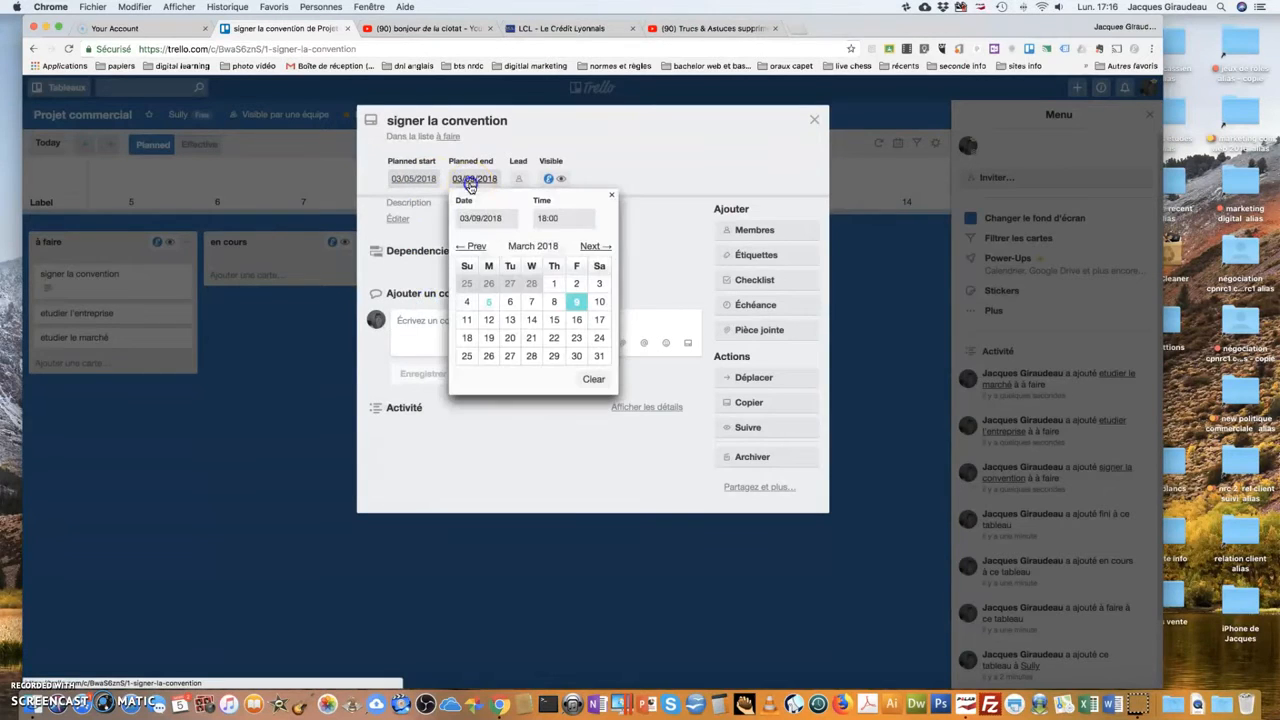
left_click(577, 305)
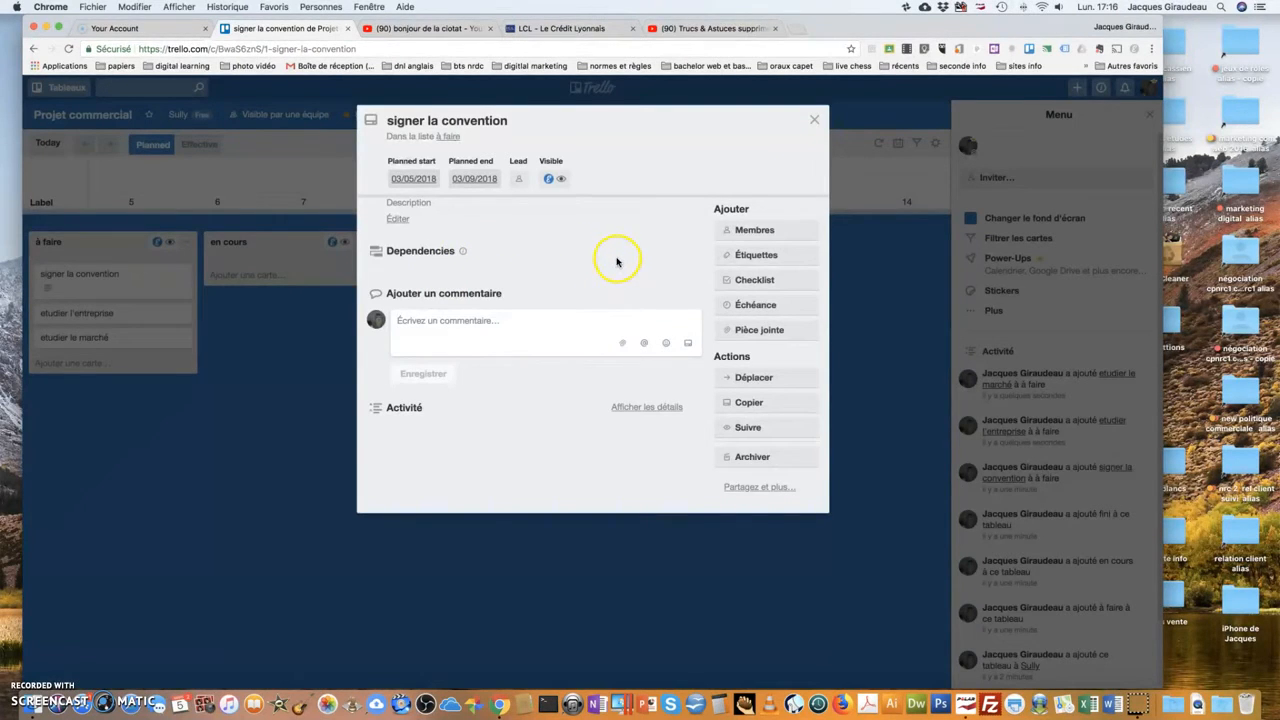
Give the card a due date of 12 mars at 12:00.
left_click(746, 312)
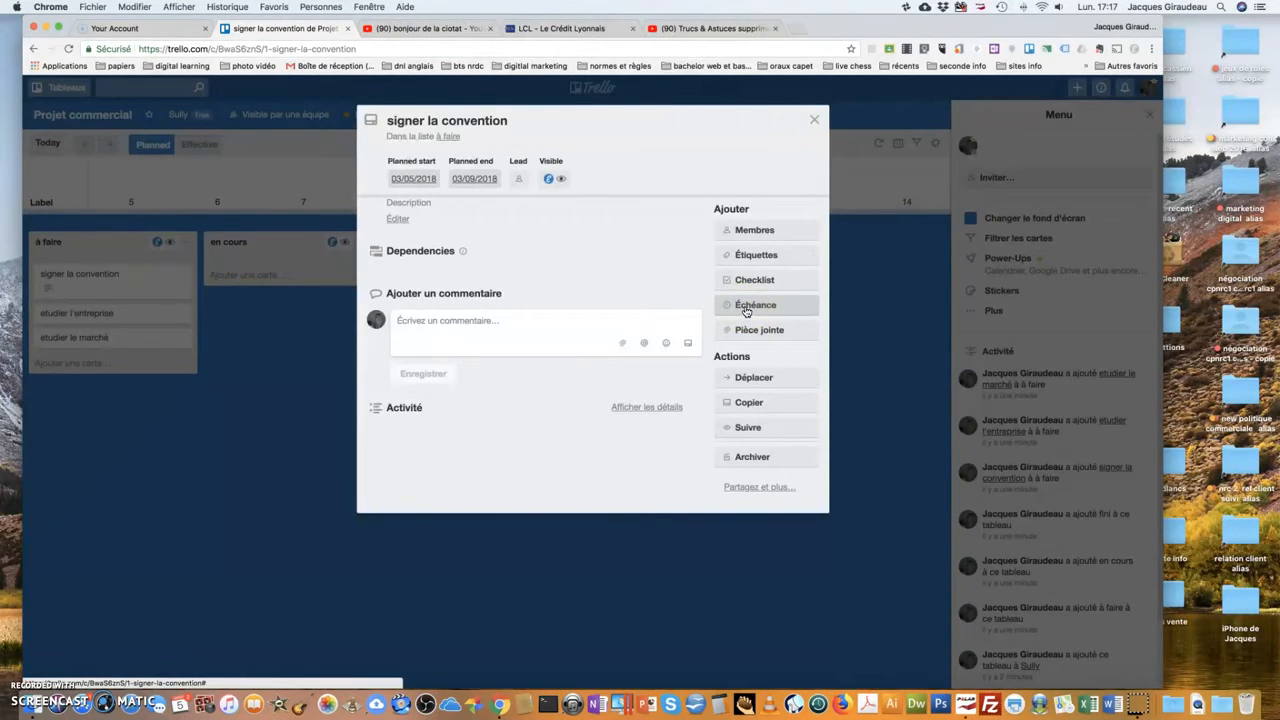
left_click(746, 312)
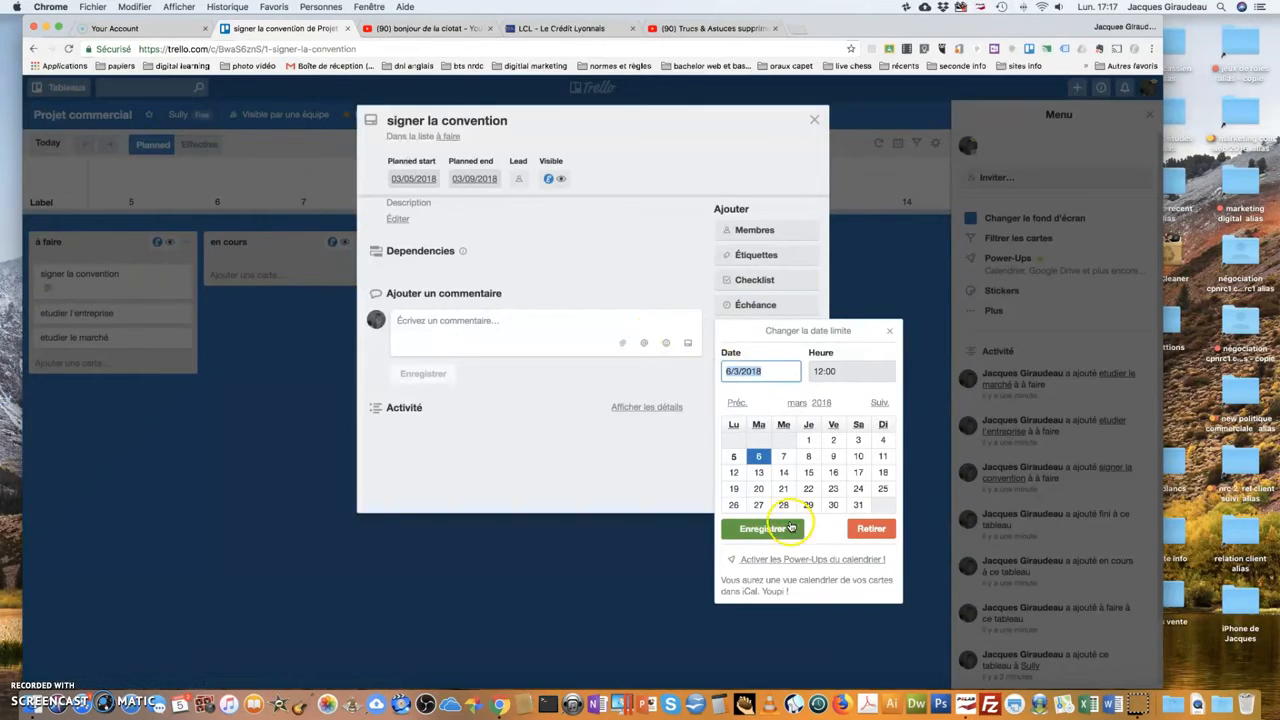
left_click(734, 474)
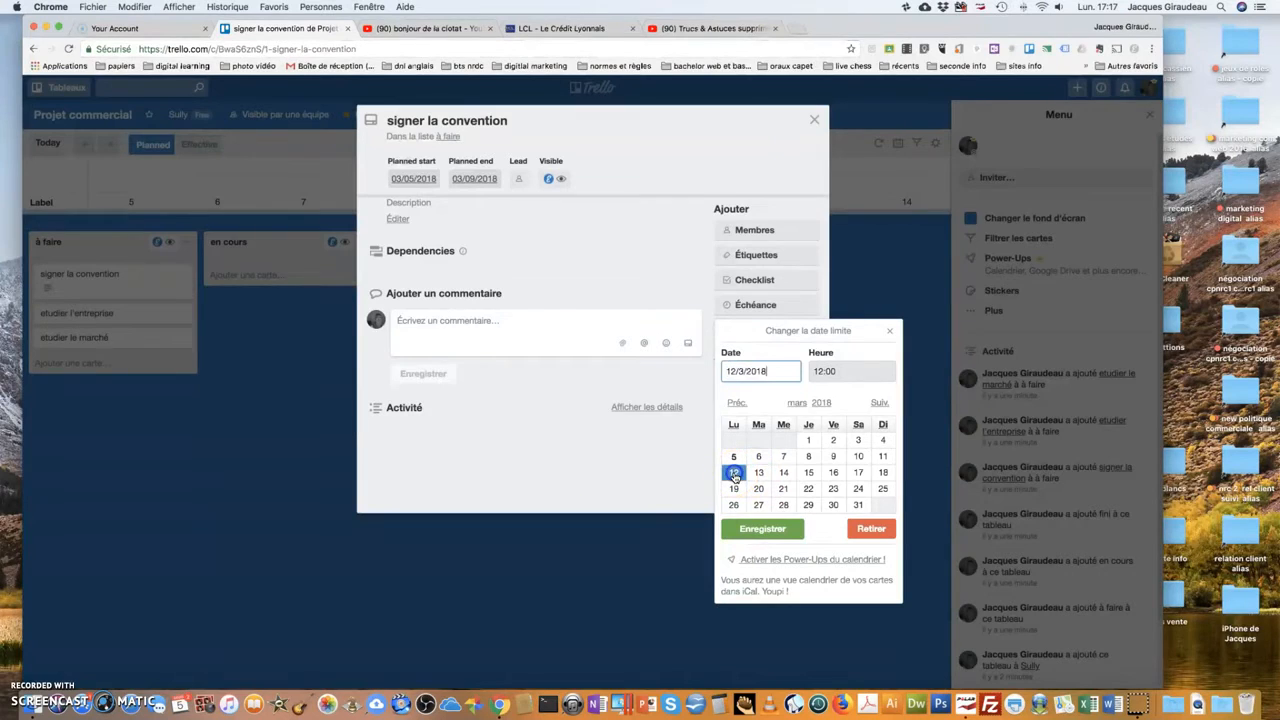
left_click(745, 529)
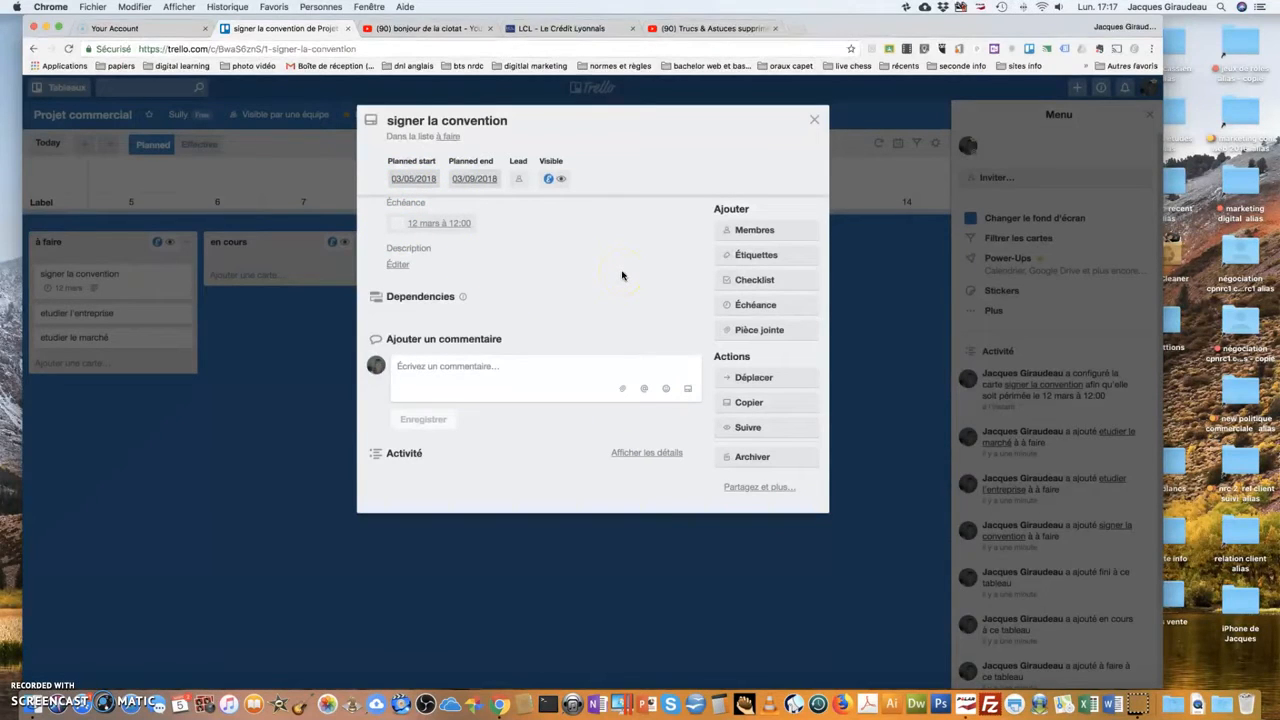
Apply the green label to the signer la convention card.
left_click(758, 256)
left_click(760, 342)
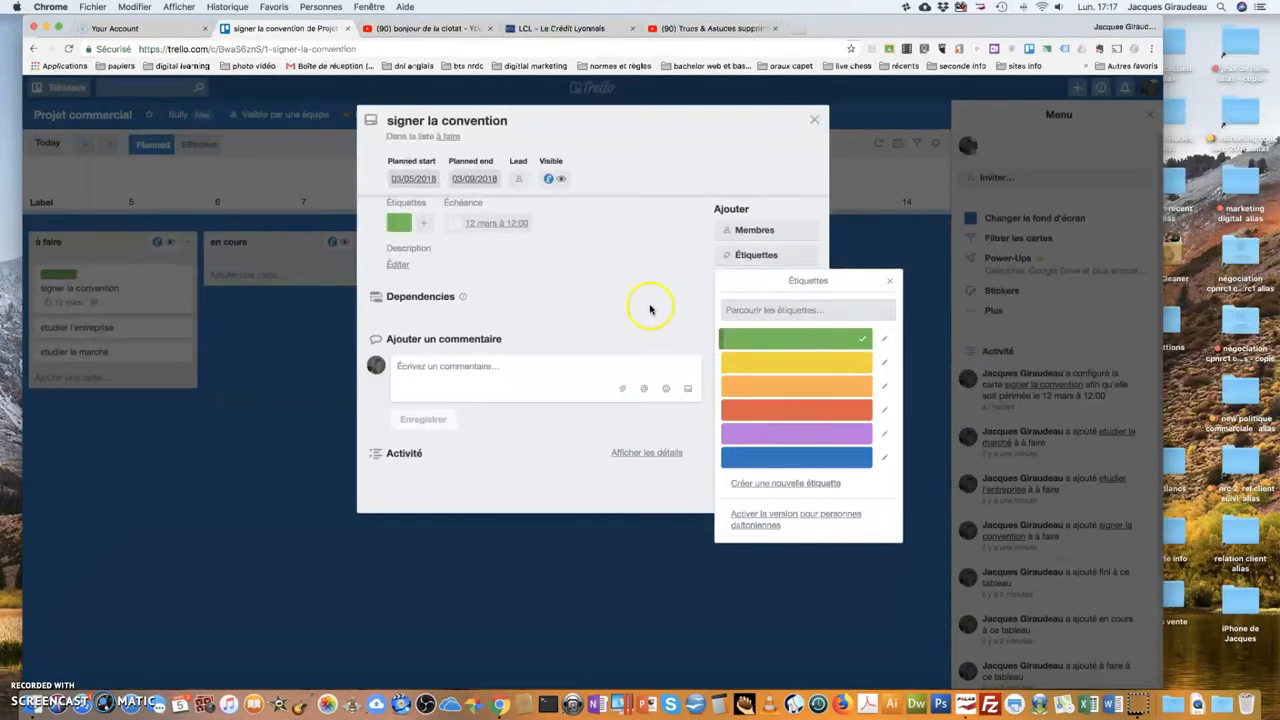
left_click(890, 281)
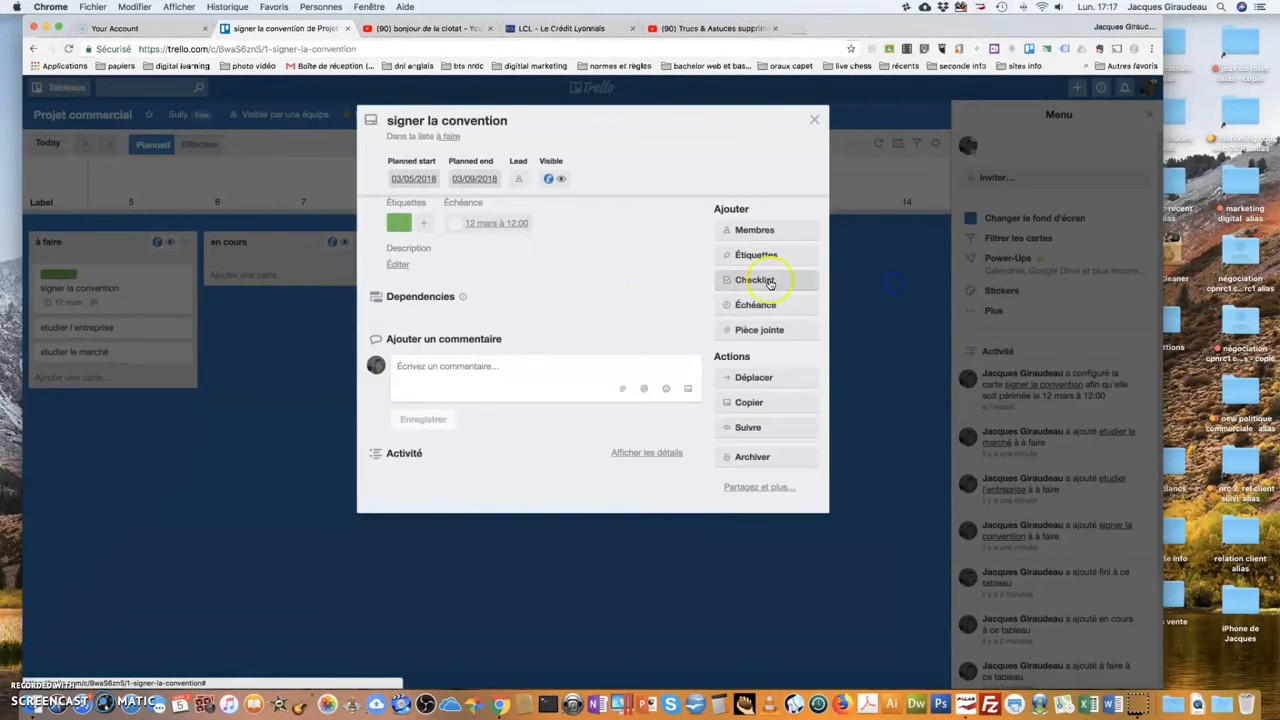
left_click(757, 331)
Attach Passeport NRC 2°année.docx from Google Drive, activate its Power-Up, and close the card.
left_click(745, 421)
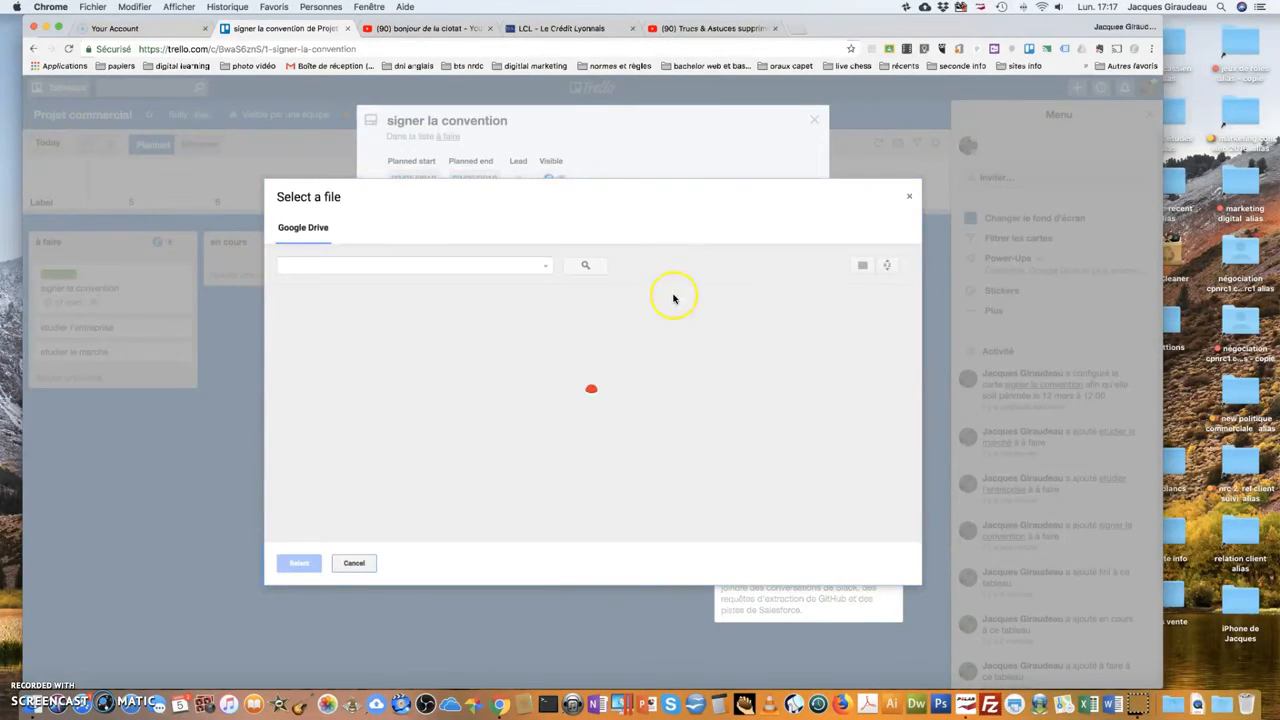
left_click(401, 265)
type("c")
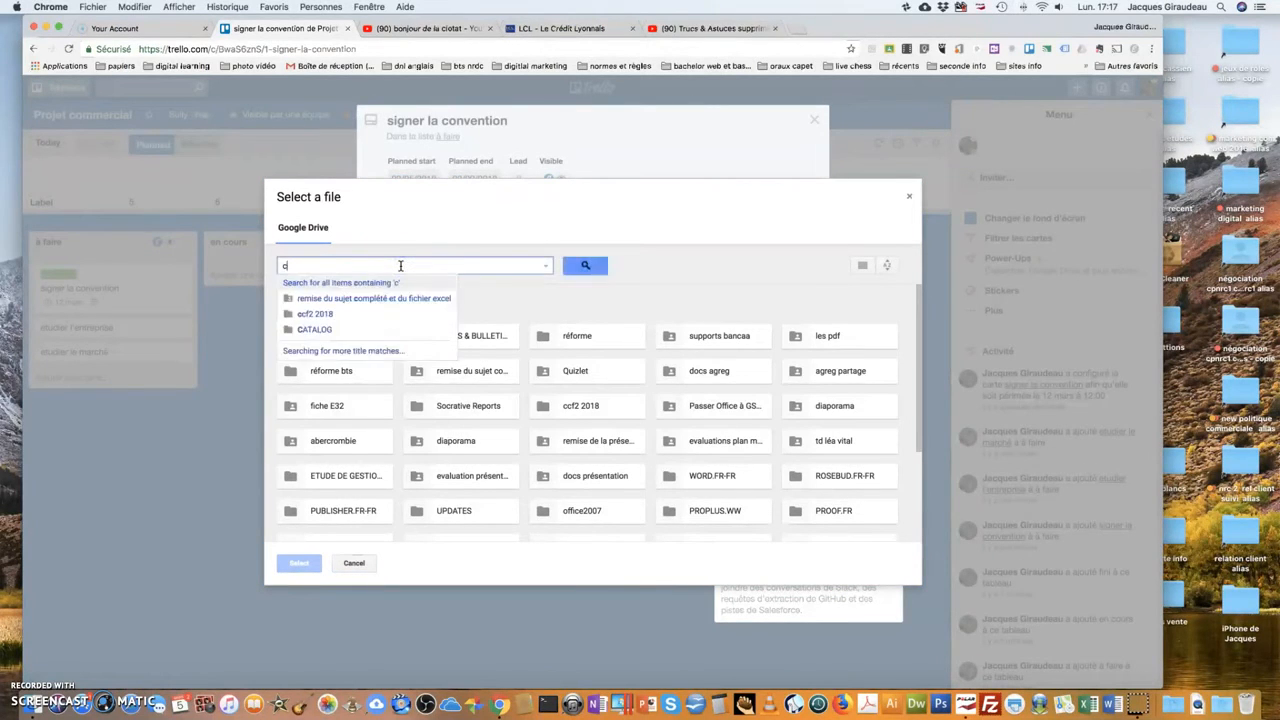
type("onven")
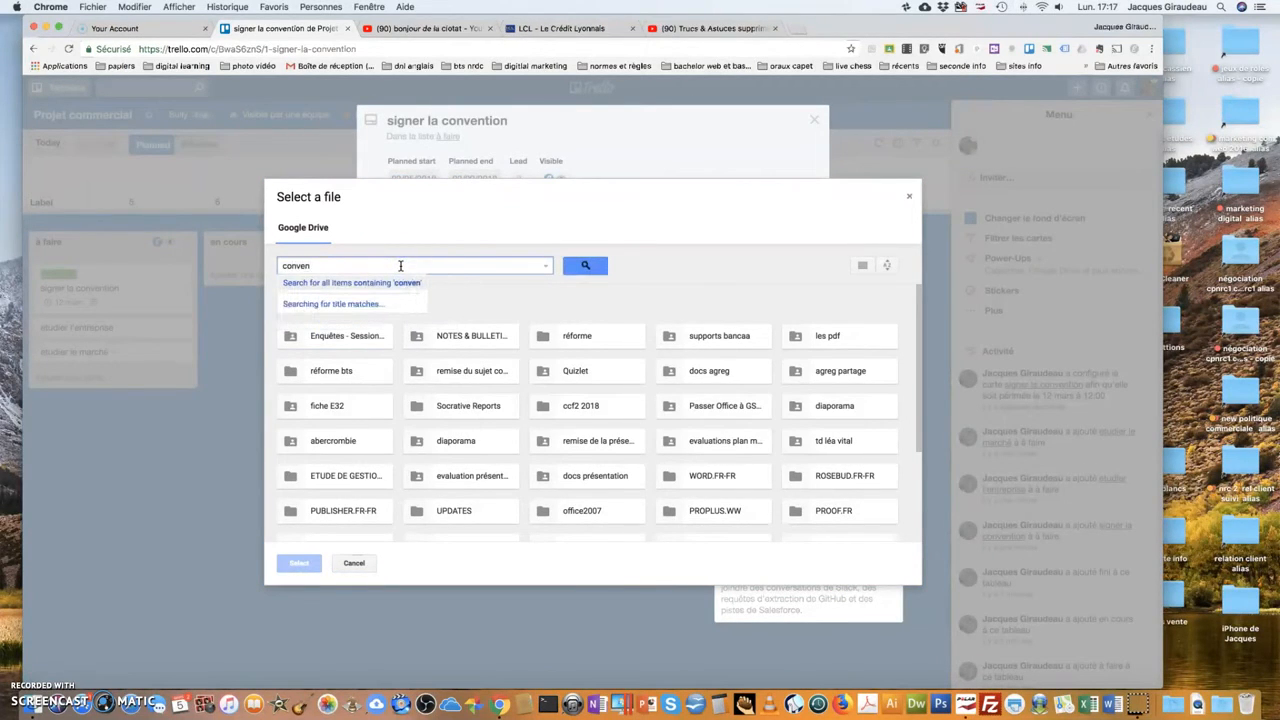
type("tion")
key("Return")
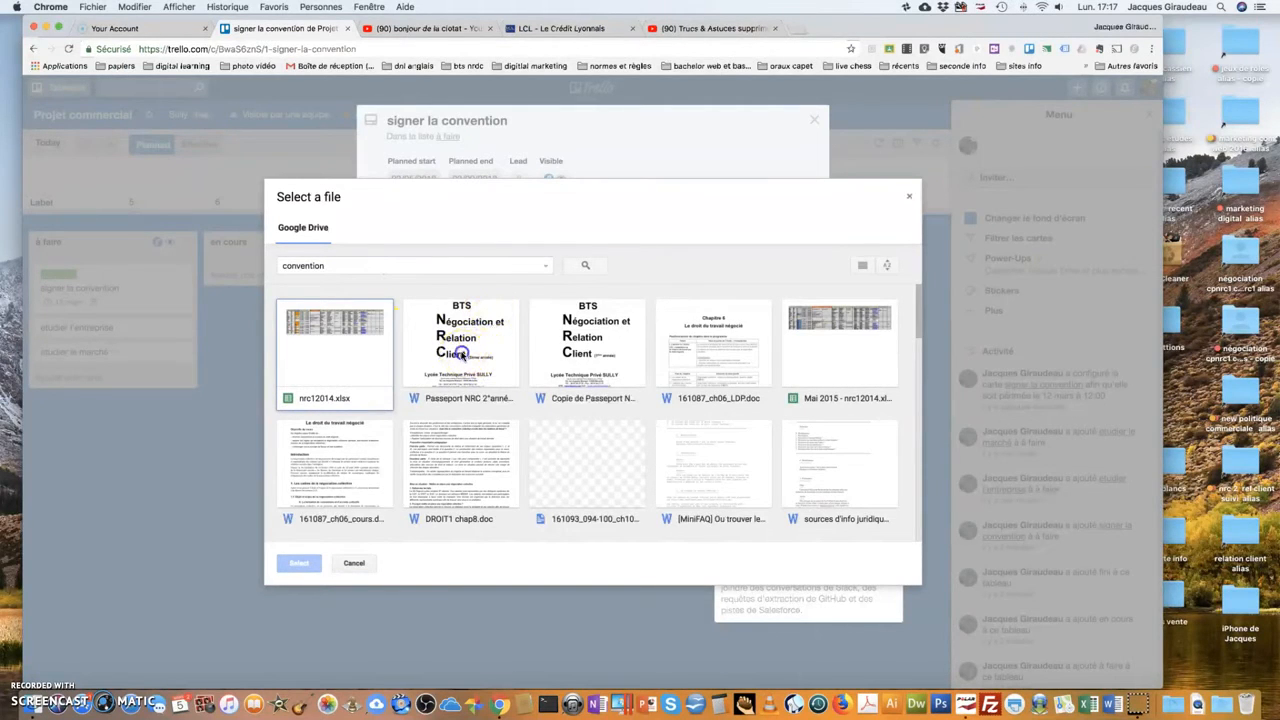
double_click(462, 355)
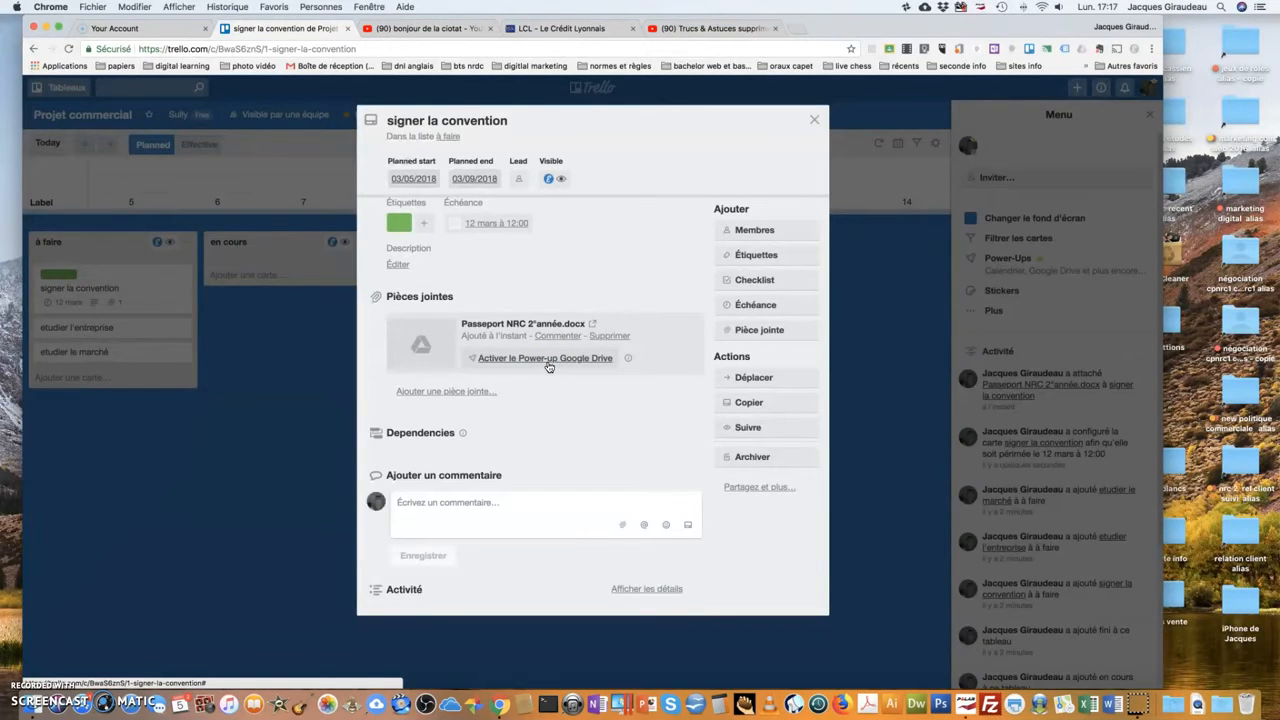
left_click(548, 366)
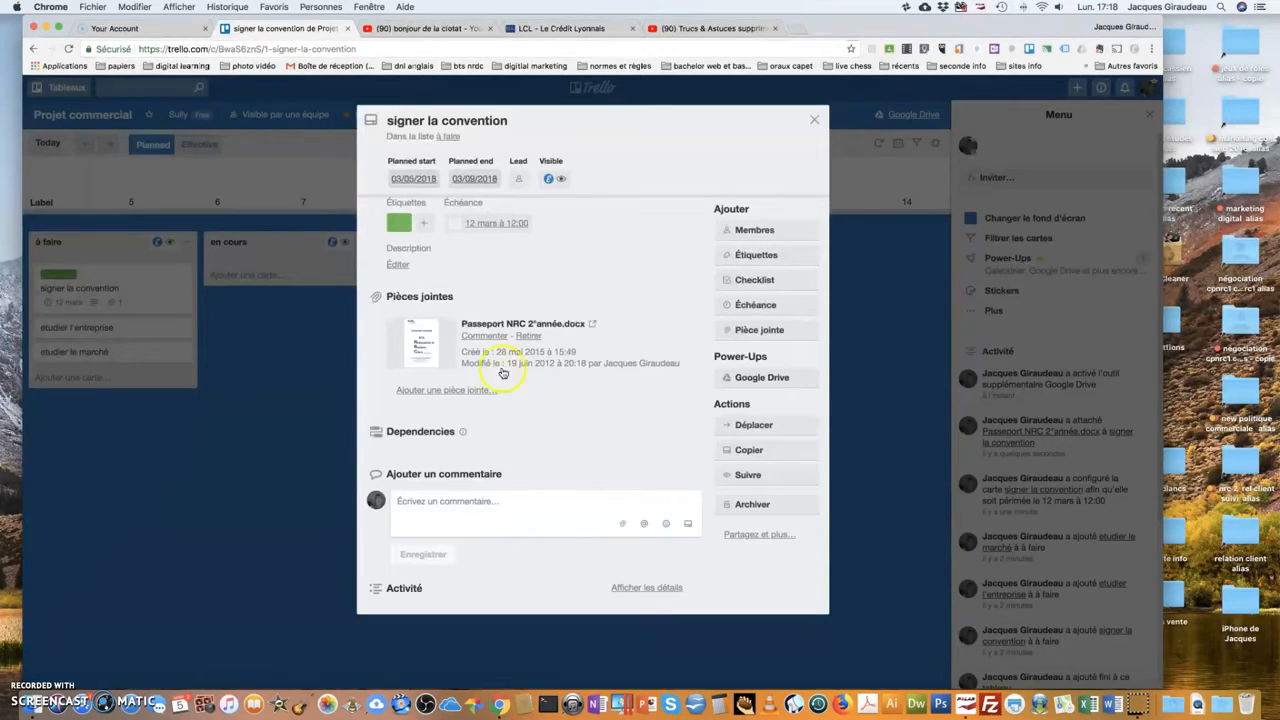
left_click(814, 120)
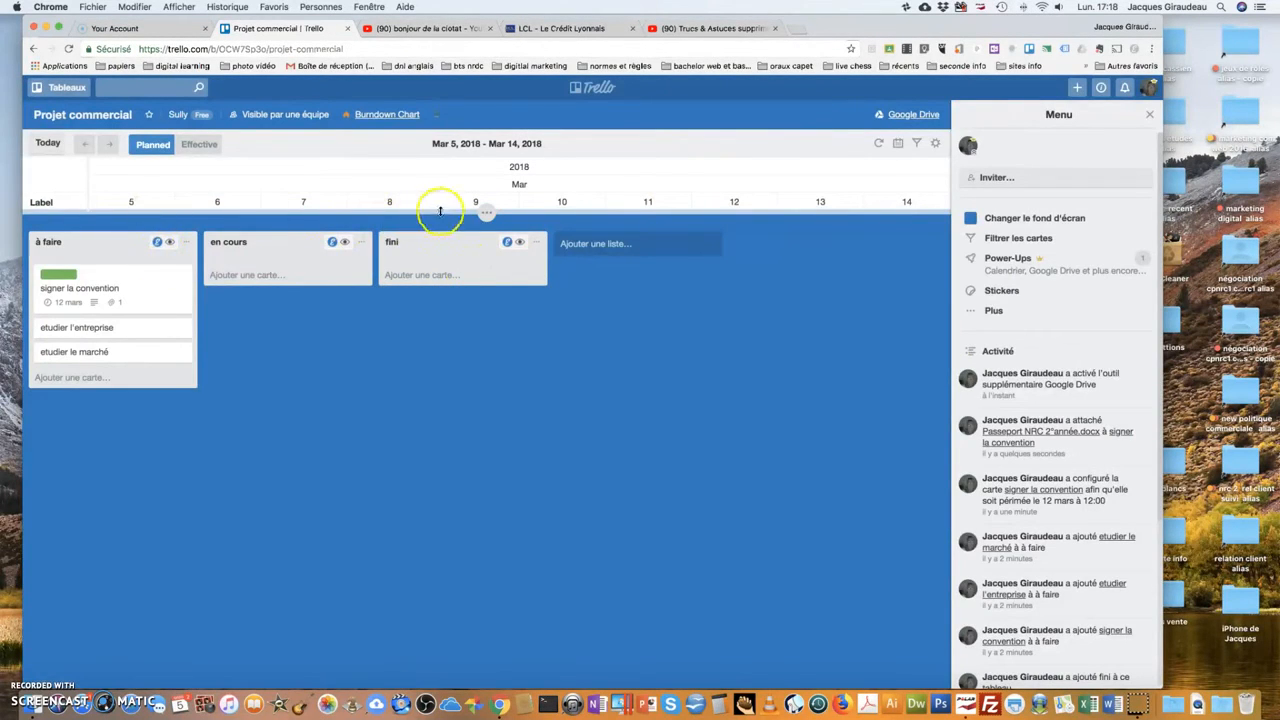
left_click_drag(485, 212, 485, 271)
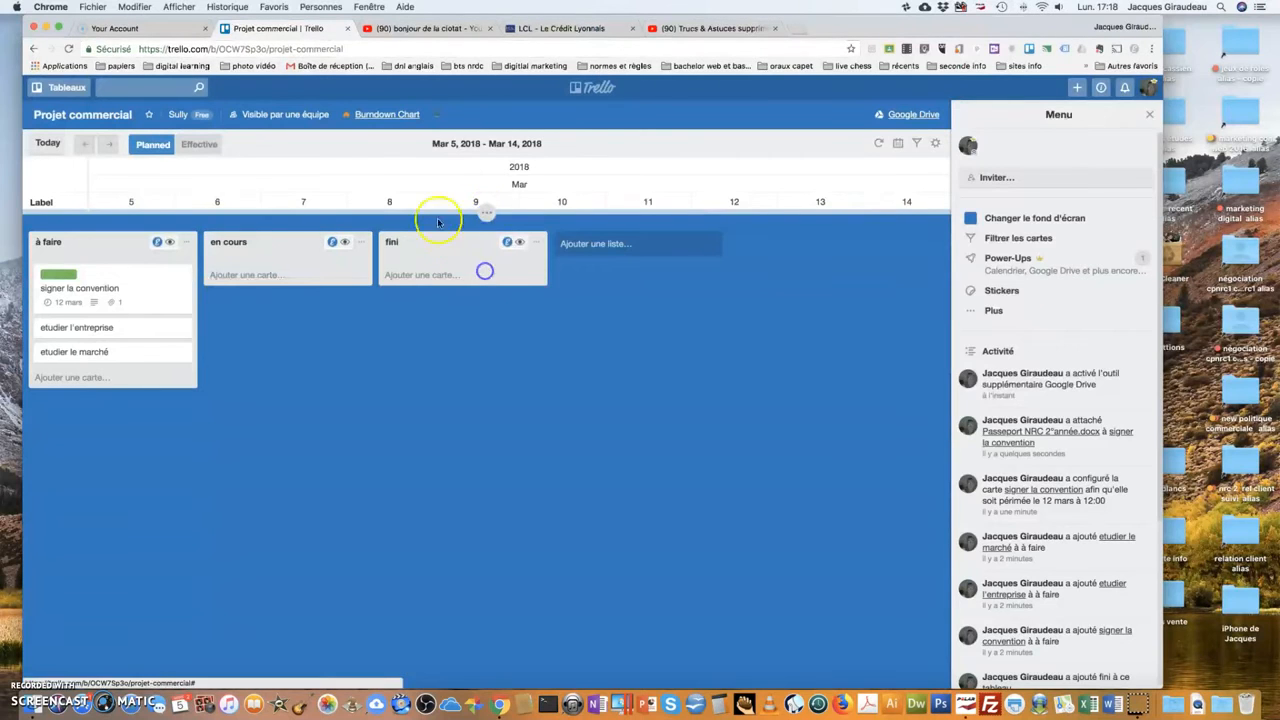
left_click(83, 329)
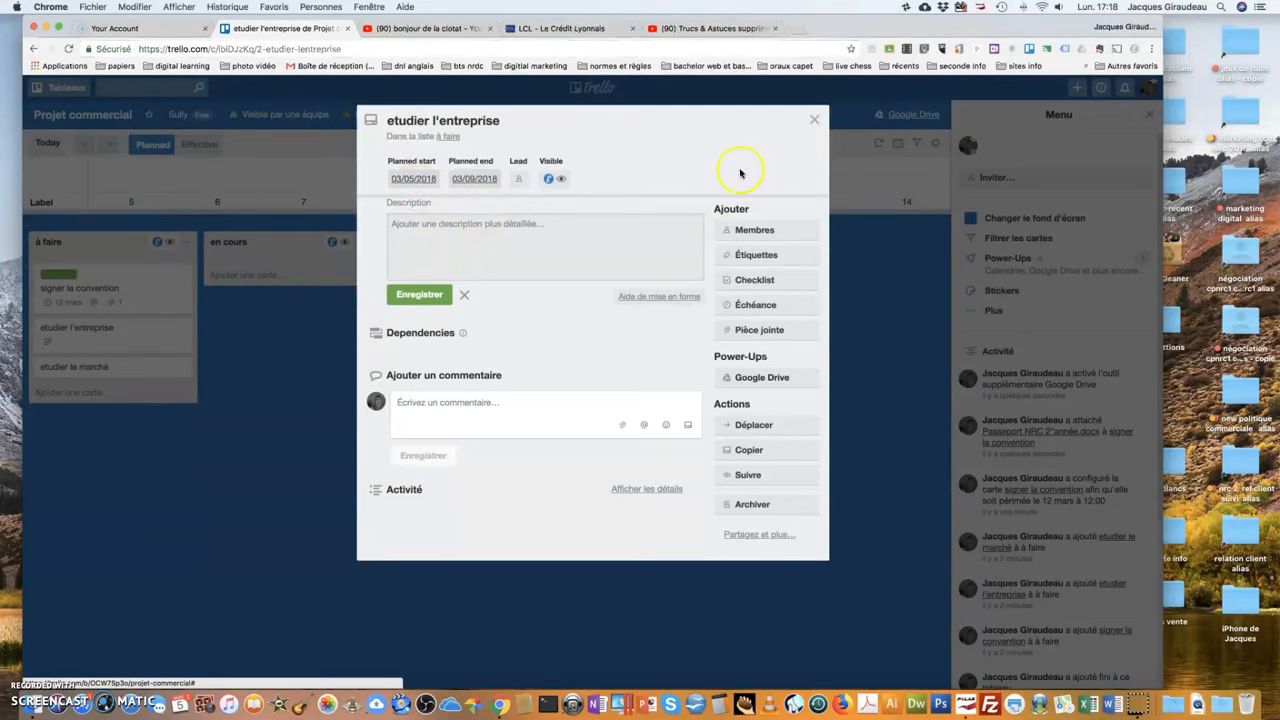
left_click(813, 120)
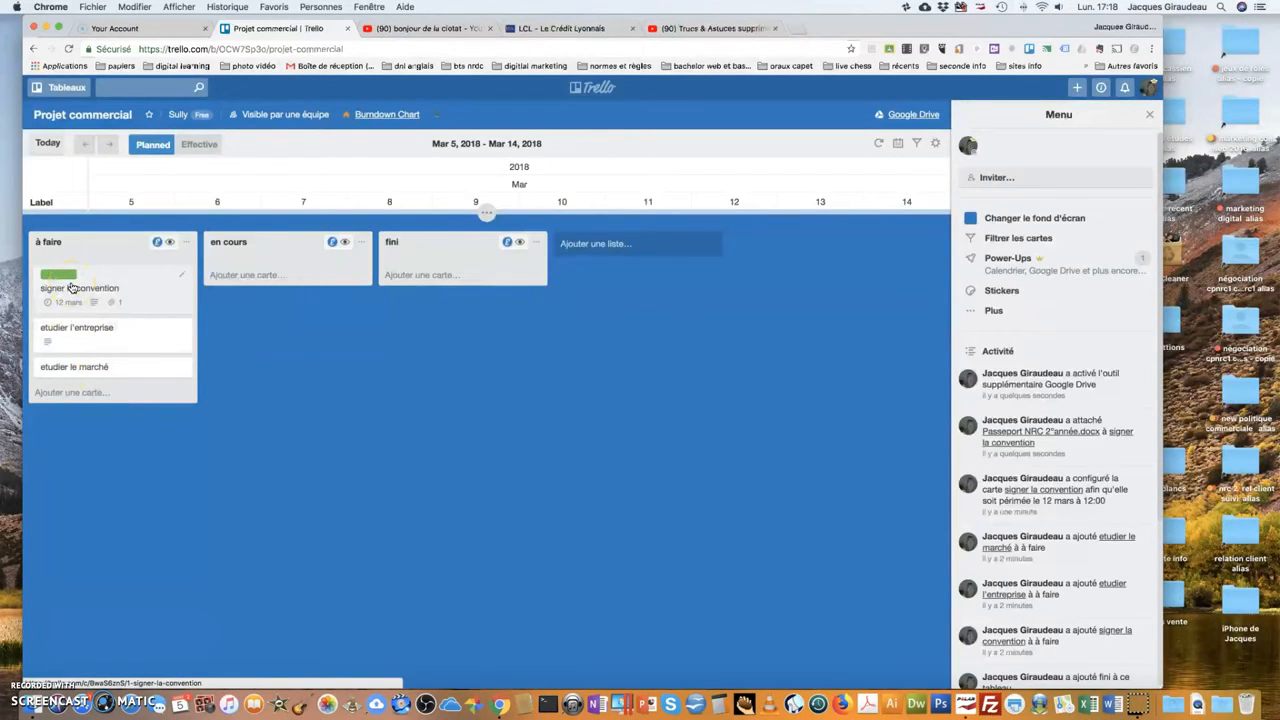
Move signer la convention into en cours and add a trouver un problématique card.
left_click_drag(70, 287, 251, 291)
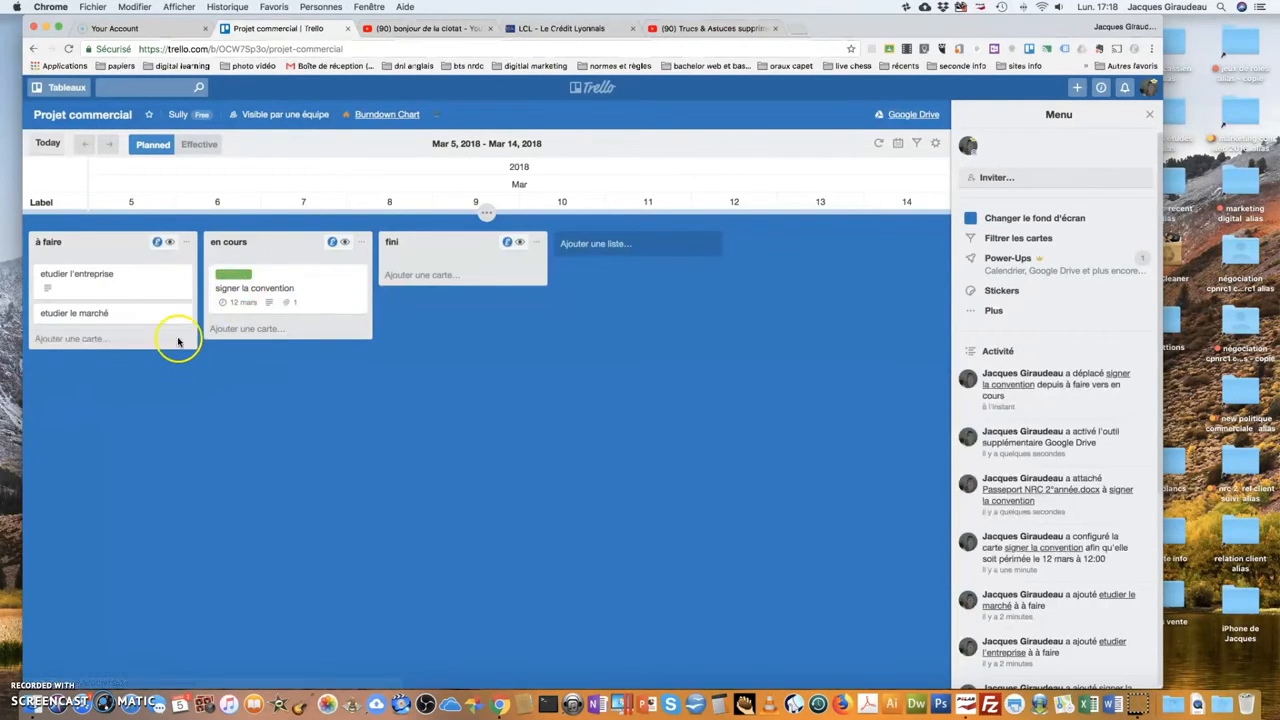
left_click(235, 340)
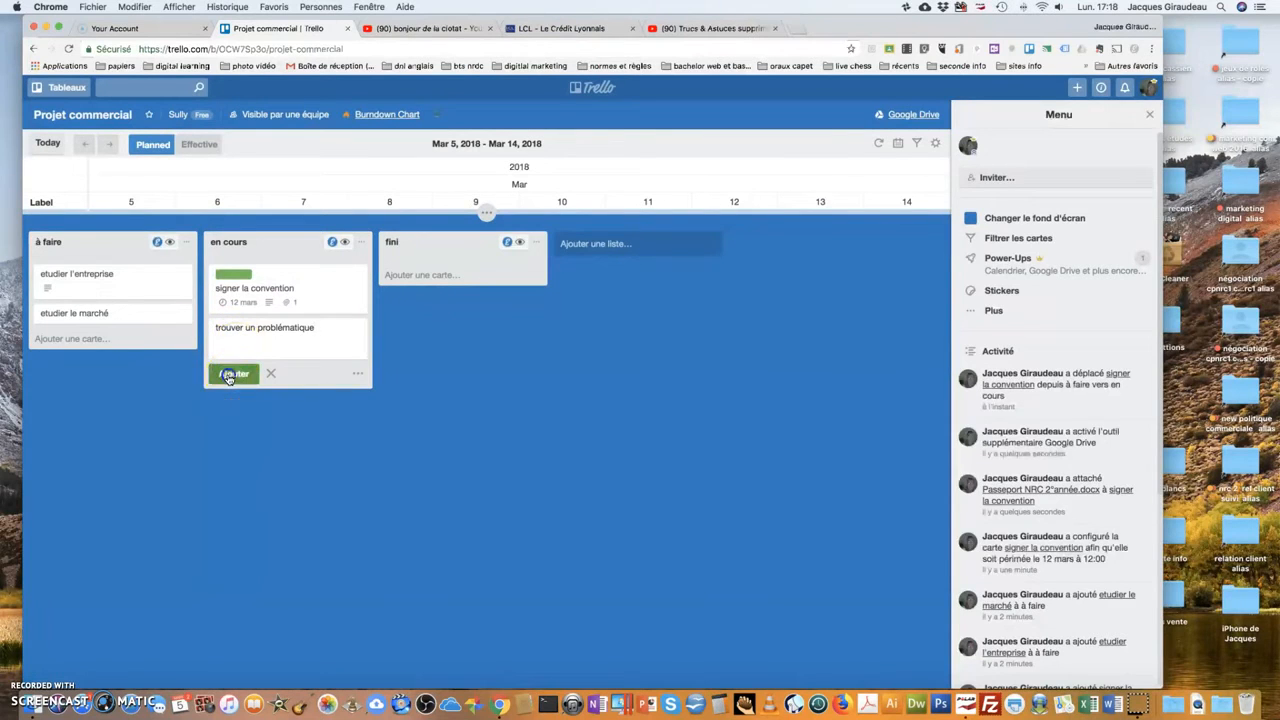
left_click(228, 373)
left_click(250, 330)
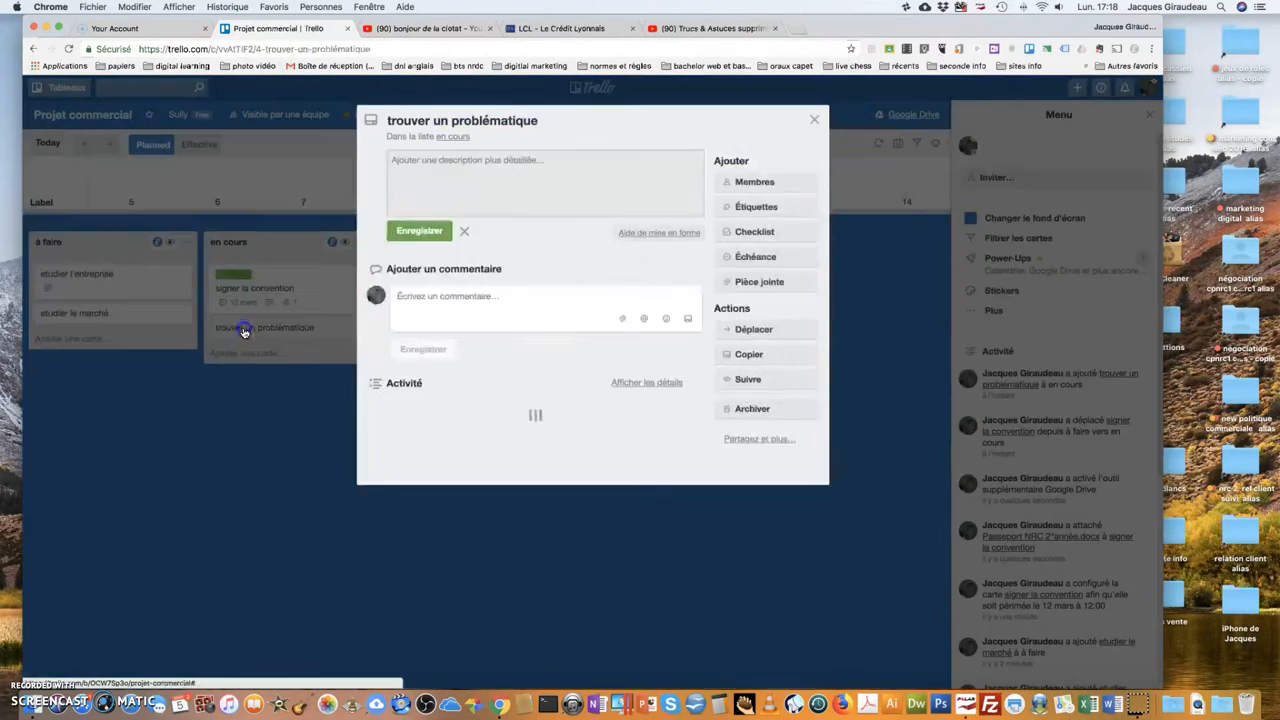
left_click(814, 120)
Move trouver un problématique to à faire, etudier l'entreprise to en cours, and refresh the Gantt.
left_click_drag(309, 339, 88, 360)
left_click_drag(68, 280, 257, 331)
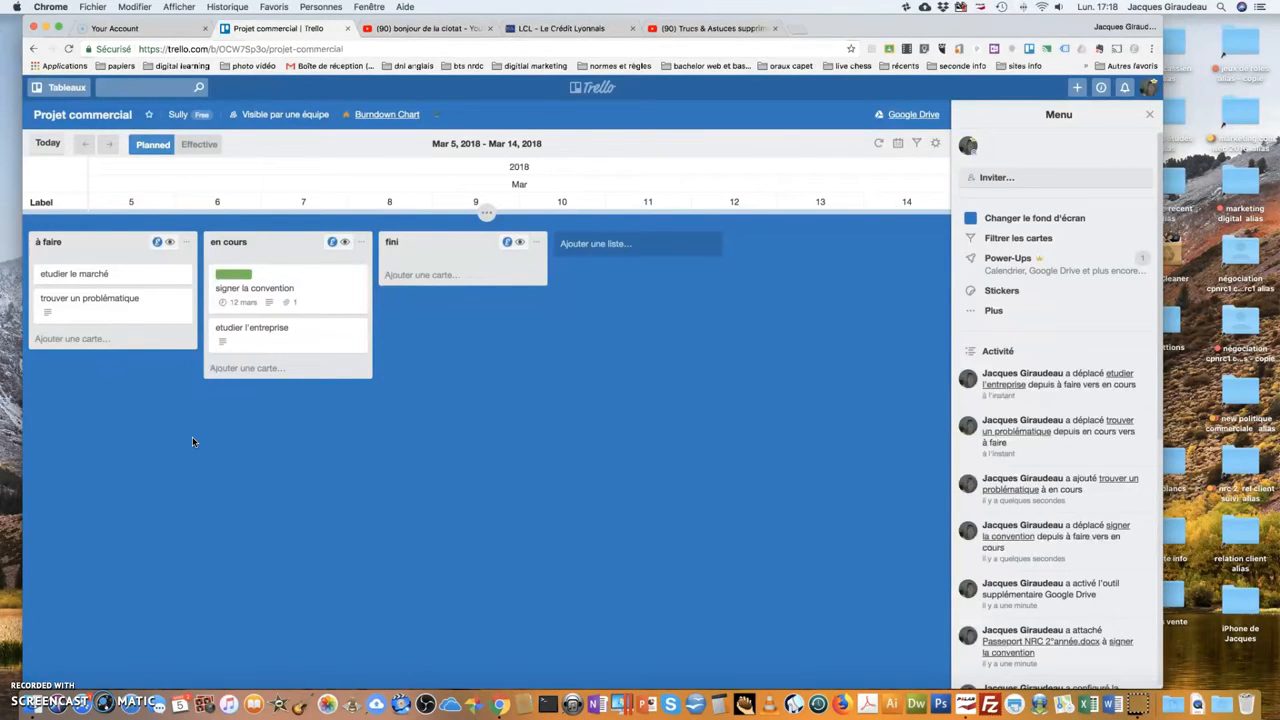
left_click(877, 146)
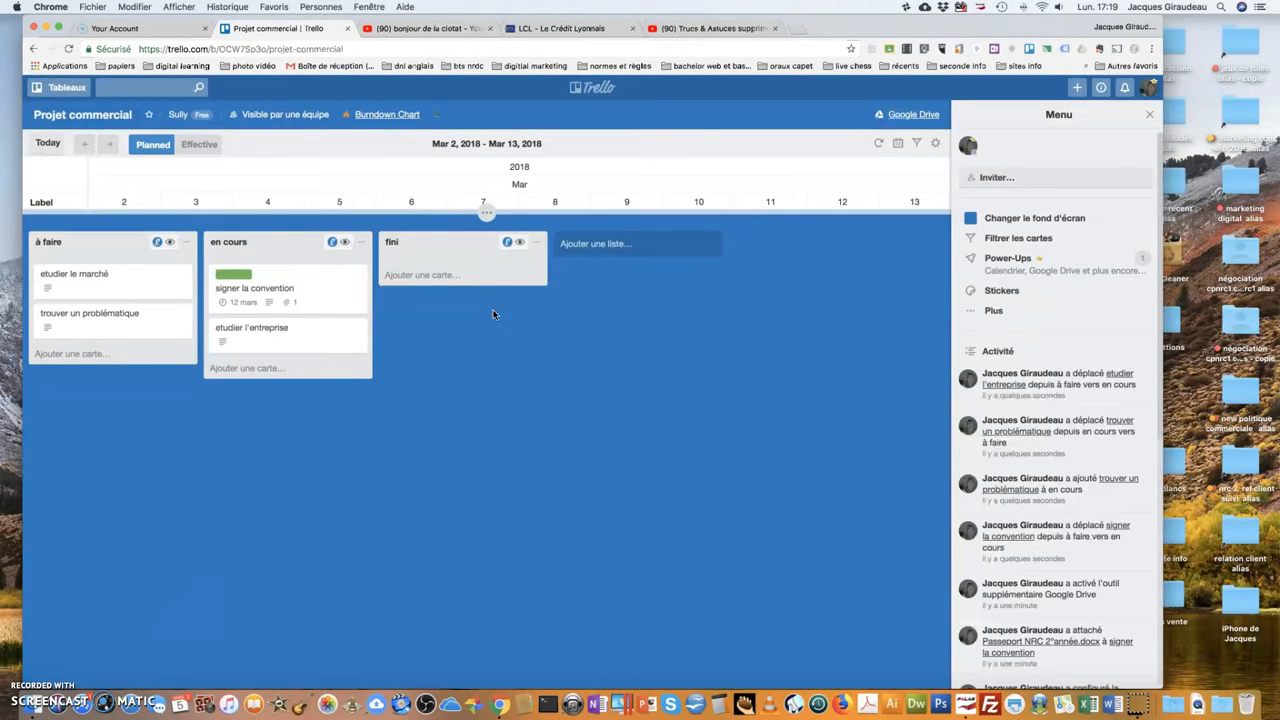
Open the signer la convention card and search its members list without adding anyone.
left_click(280, 292)
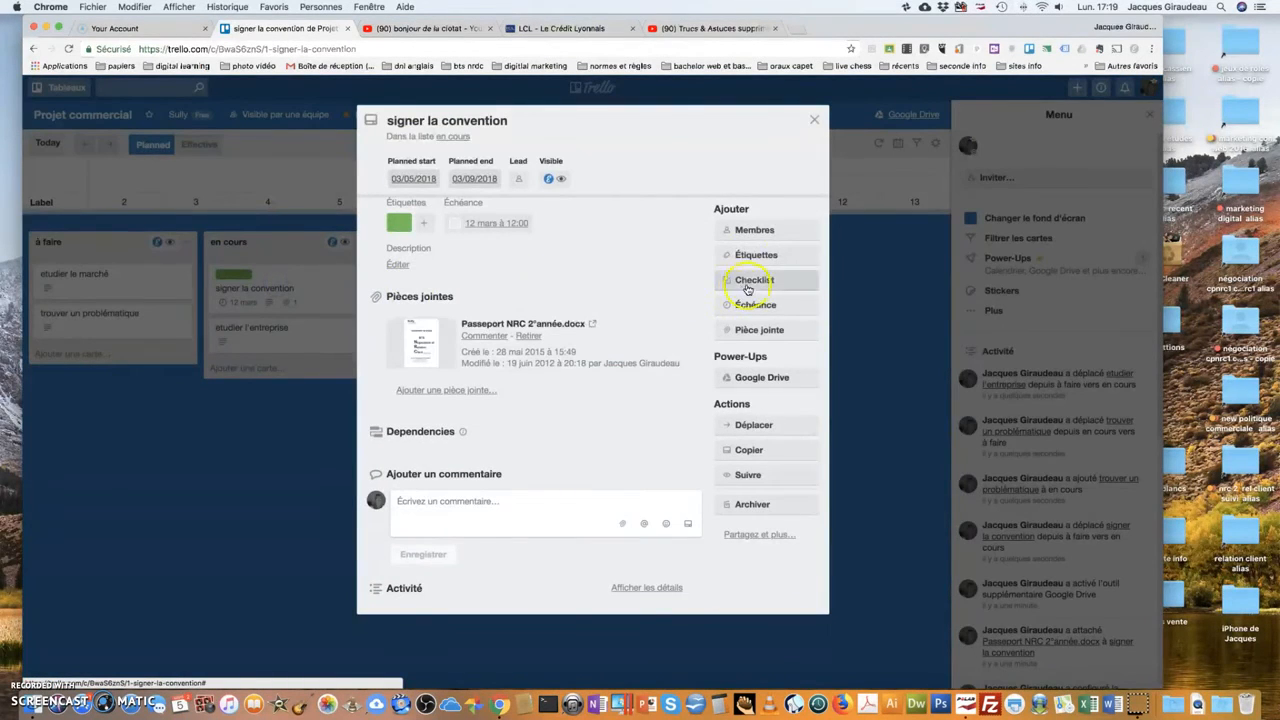
left_click(754, 231)
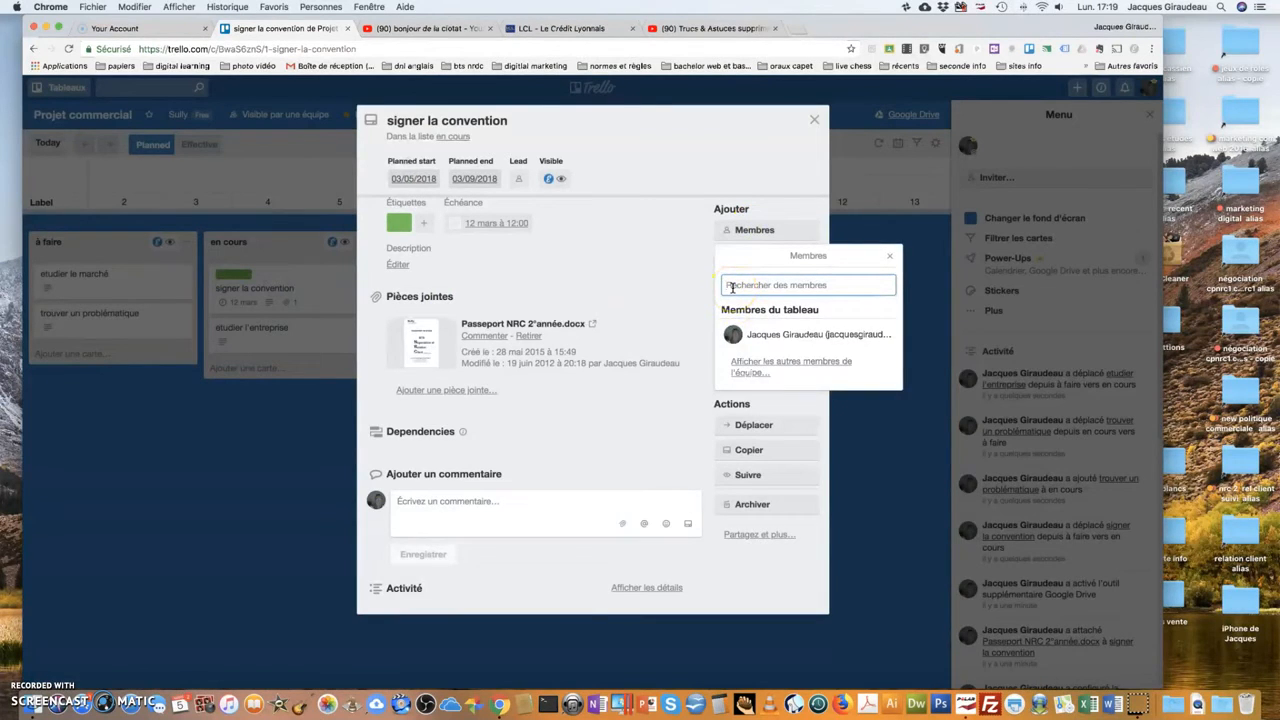
type("sta")
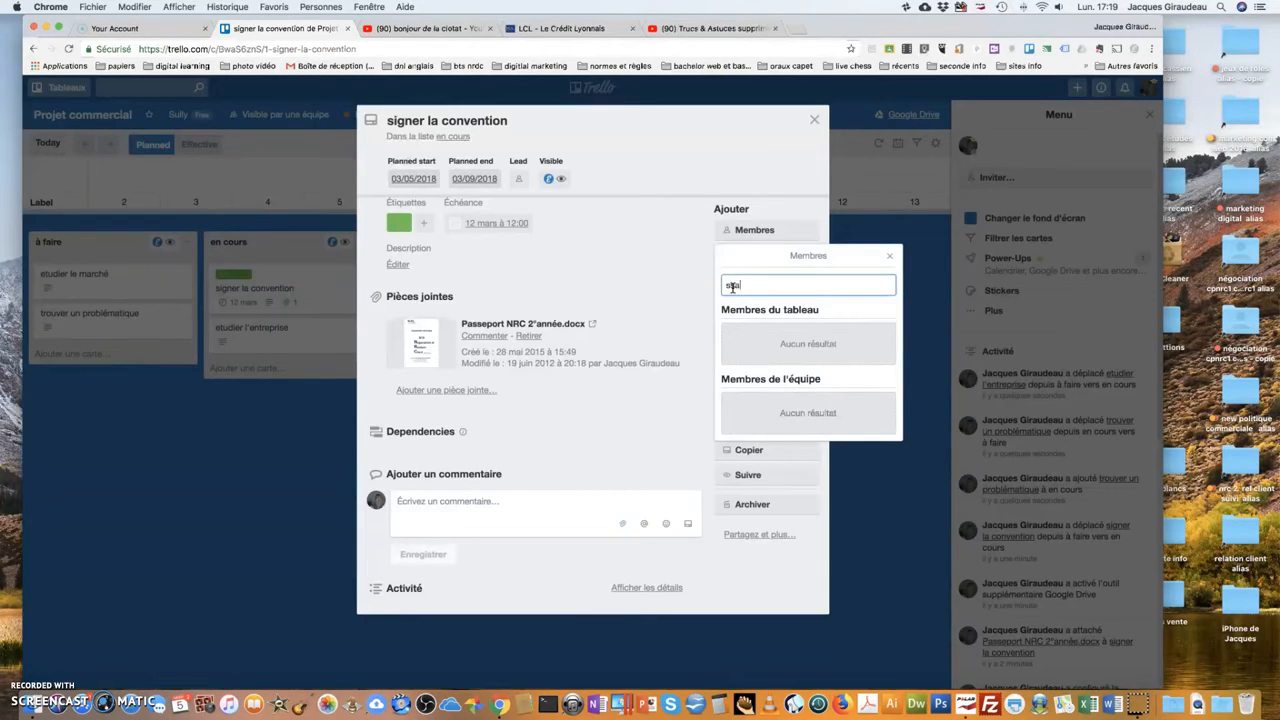
key("BackSpace")
key("BackSpace")
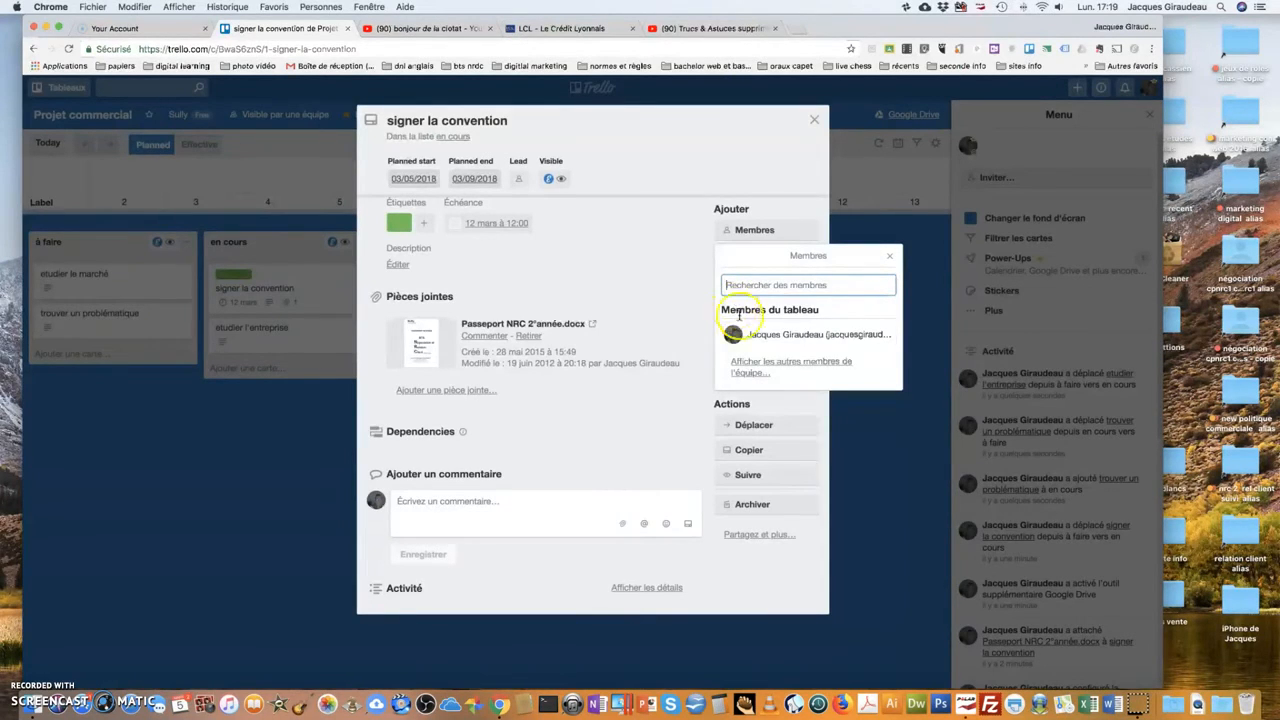
left_click(757, 376)
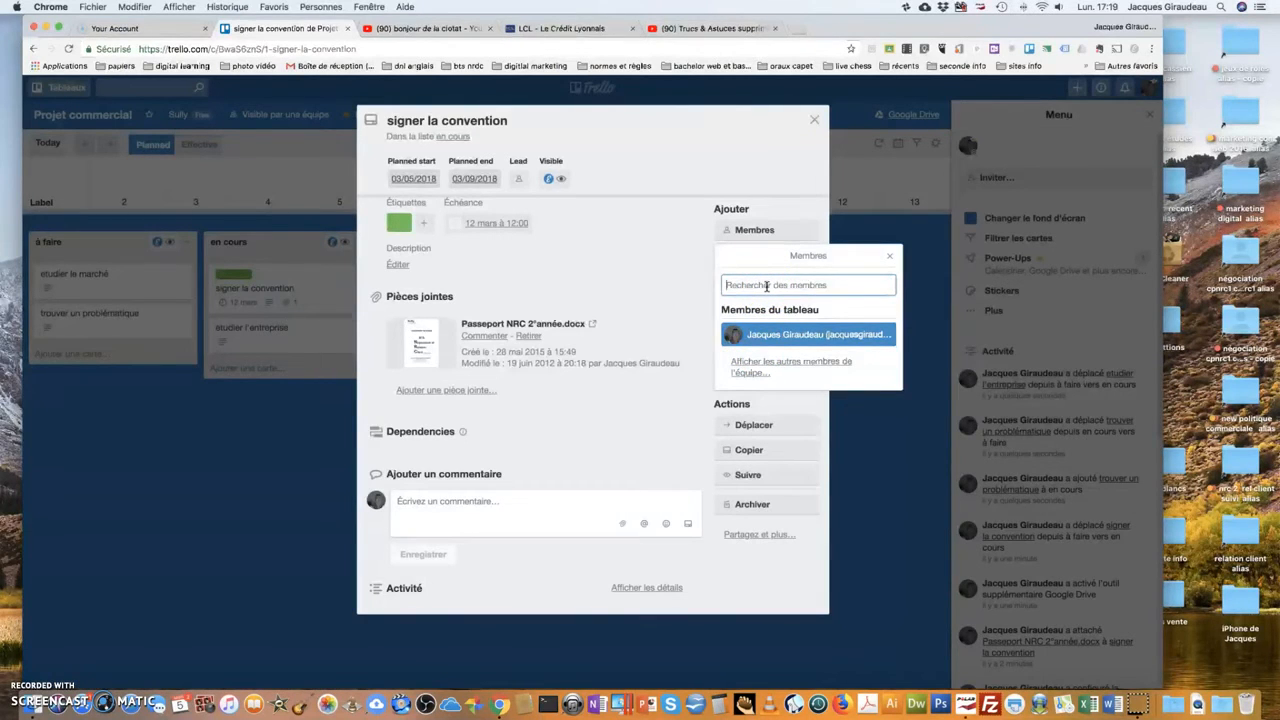
type("savi@")
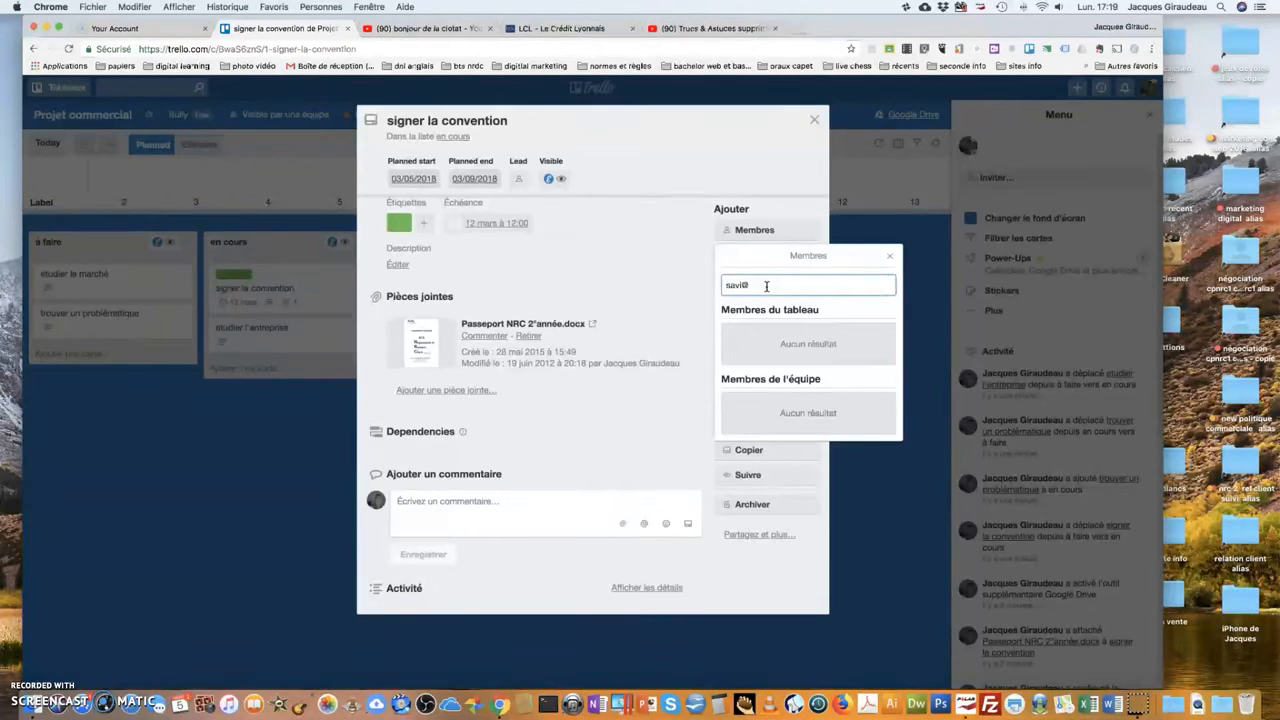
left_click(724, 286)
type("g")
type("s")
left_click(758, 286)
left_click(794, 334)
key("super+a")
key("BackSpace")
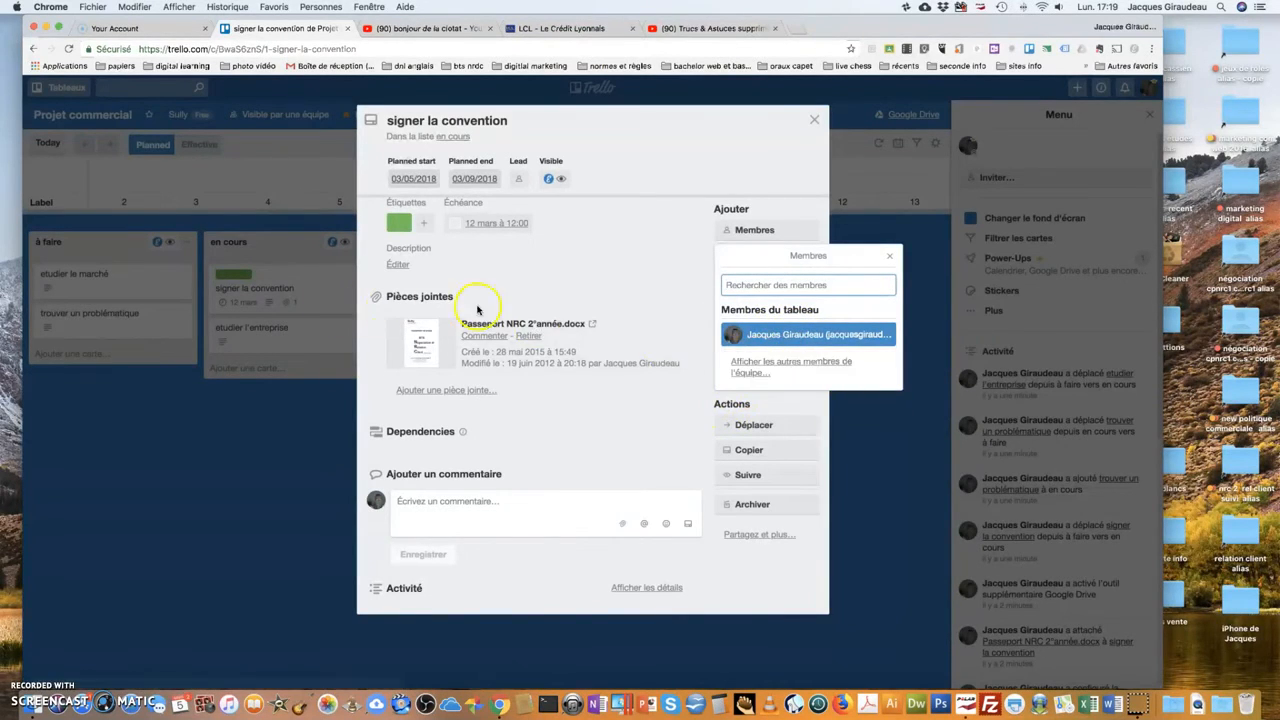
left_click(895, 257)
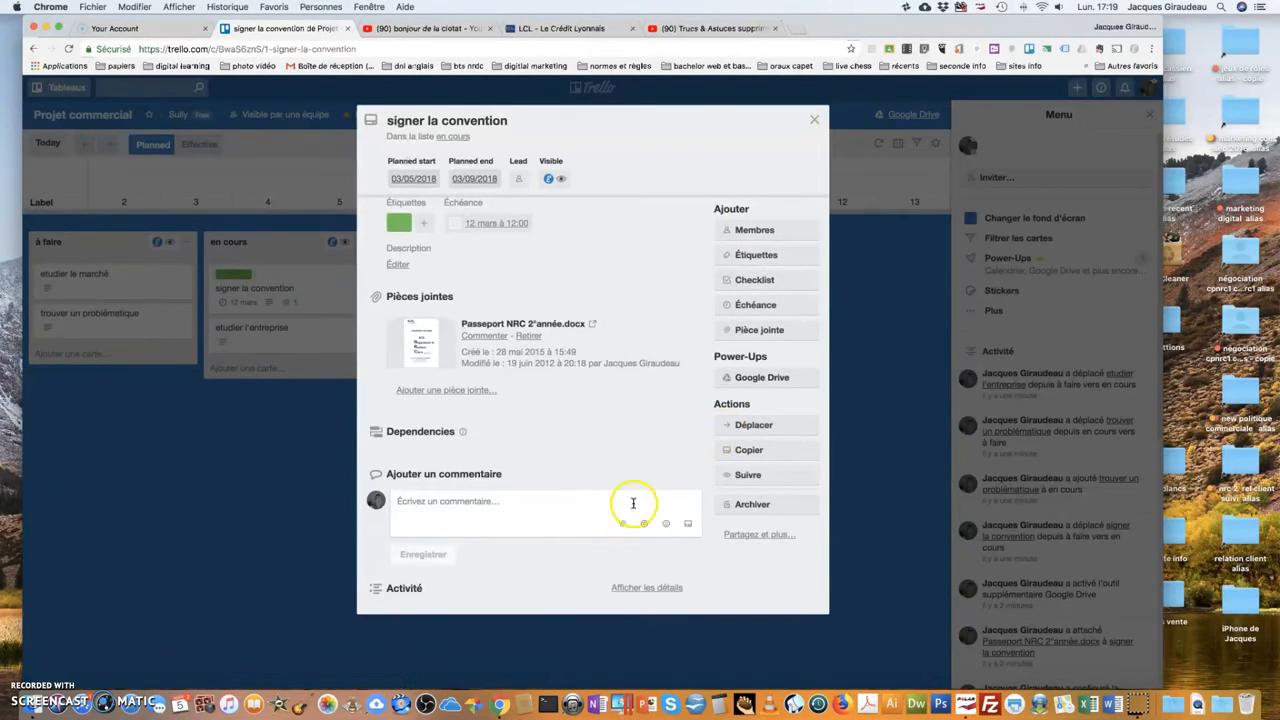
Check the Dependencies info tip, close the signer la convention card, and open the boards list.
left_click(462, 431)
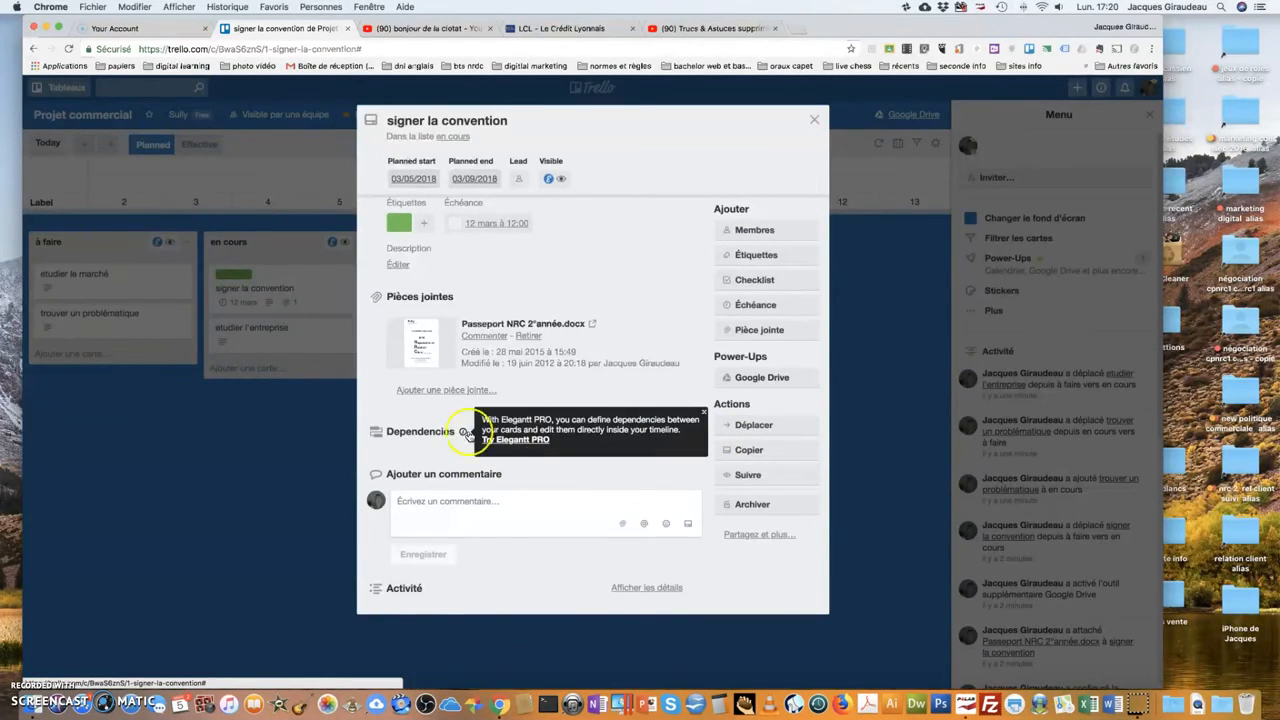
left_click(703, 411)
left_click(395, 517)
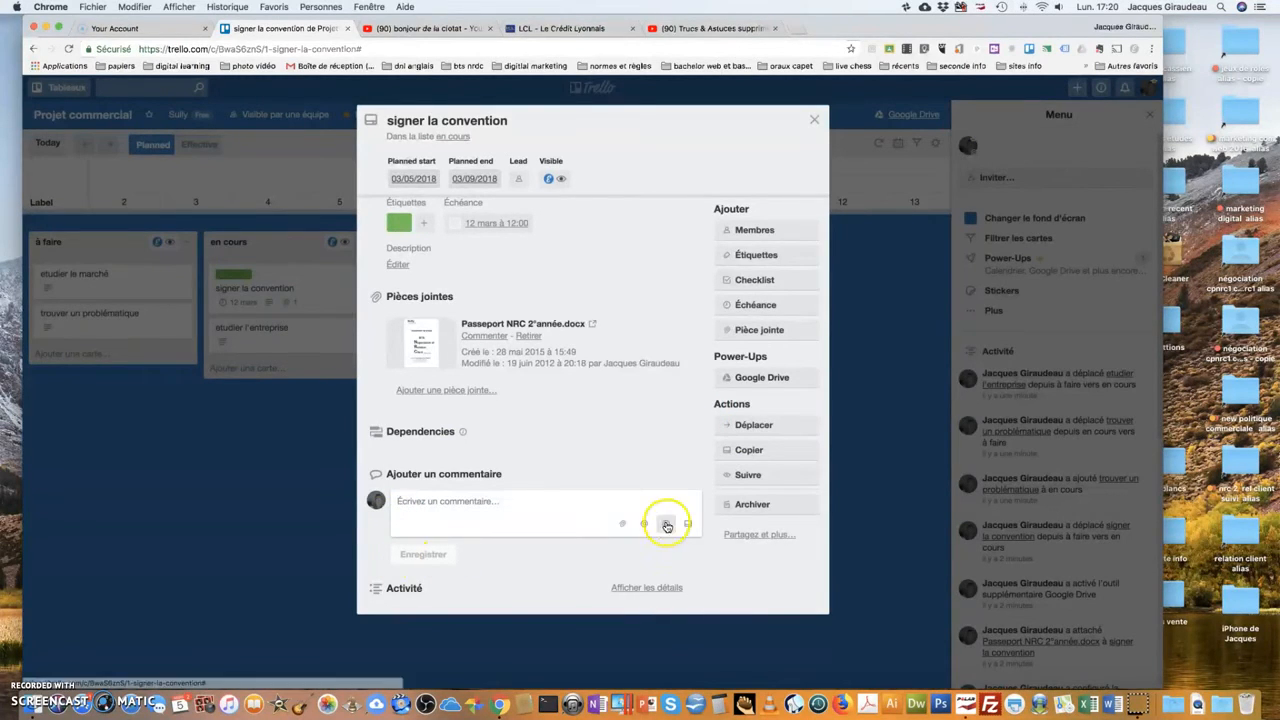
left_click(817, 118)
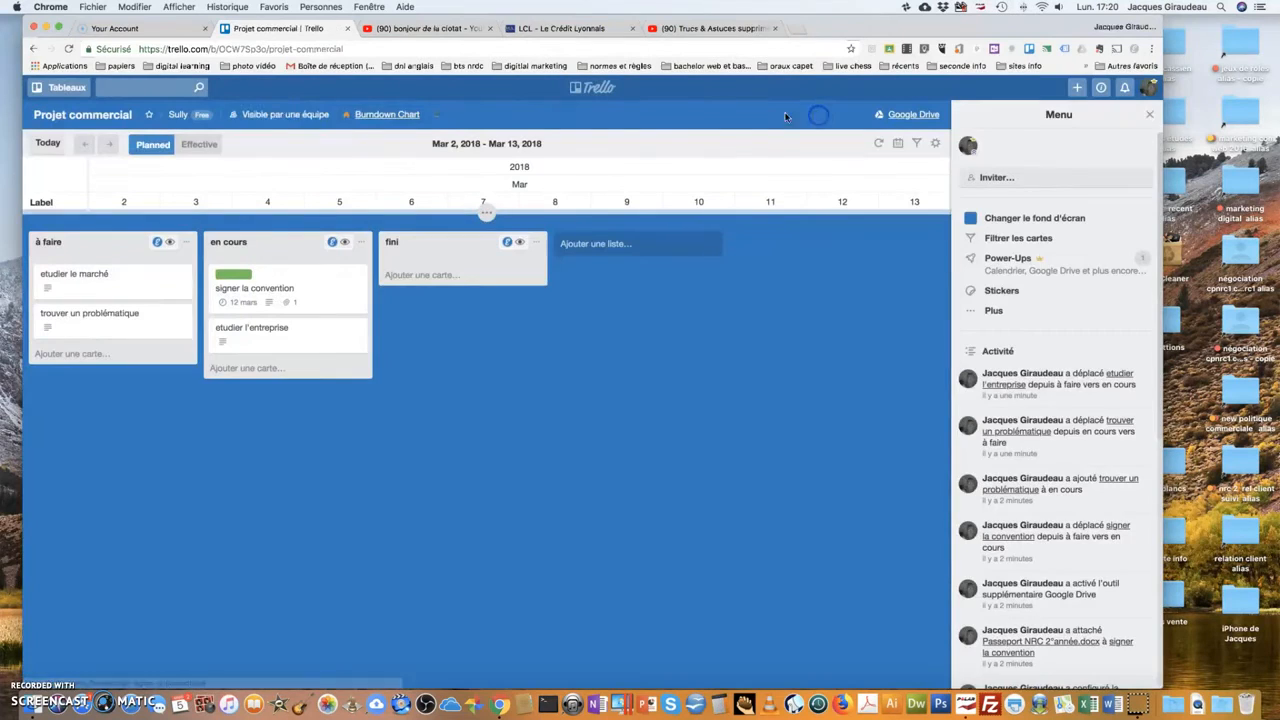
left_click(63, 118)
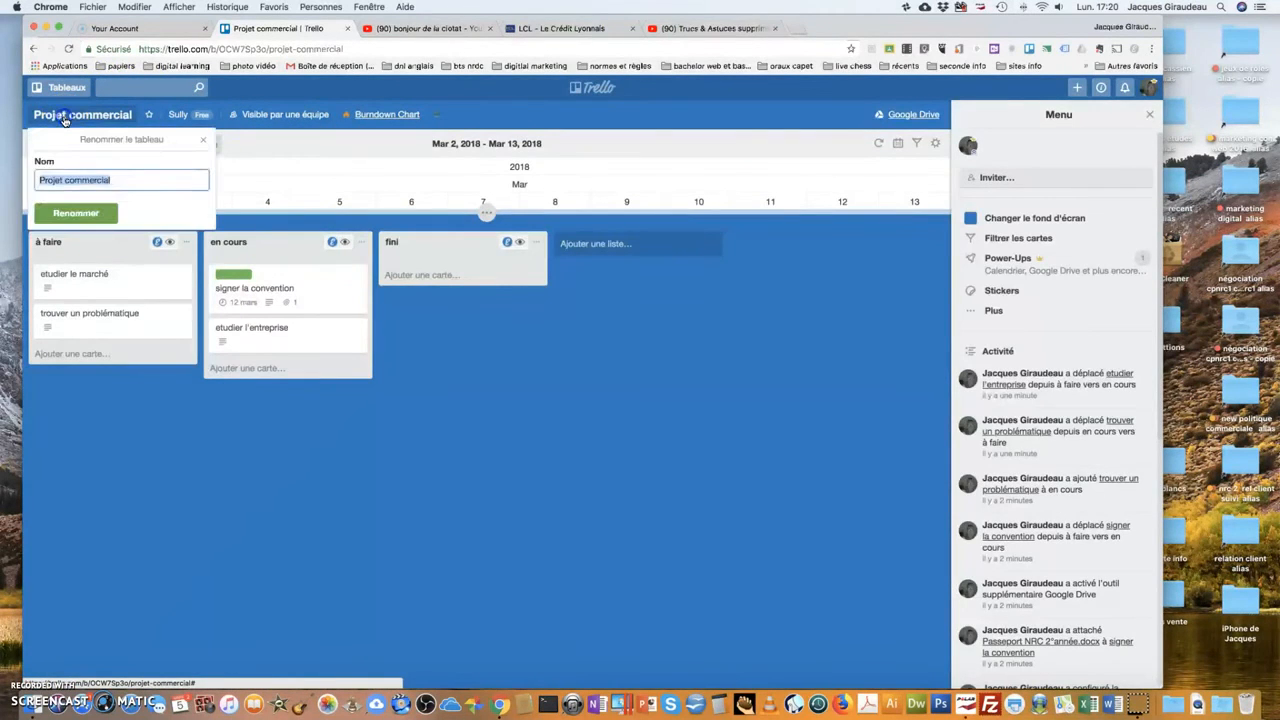
left_click(60, 88)
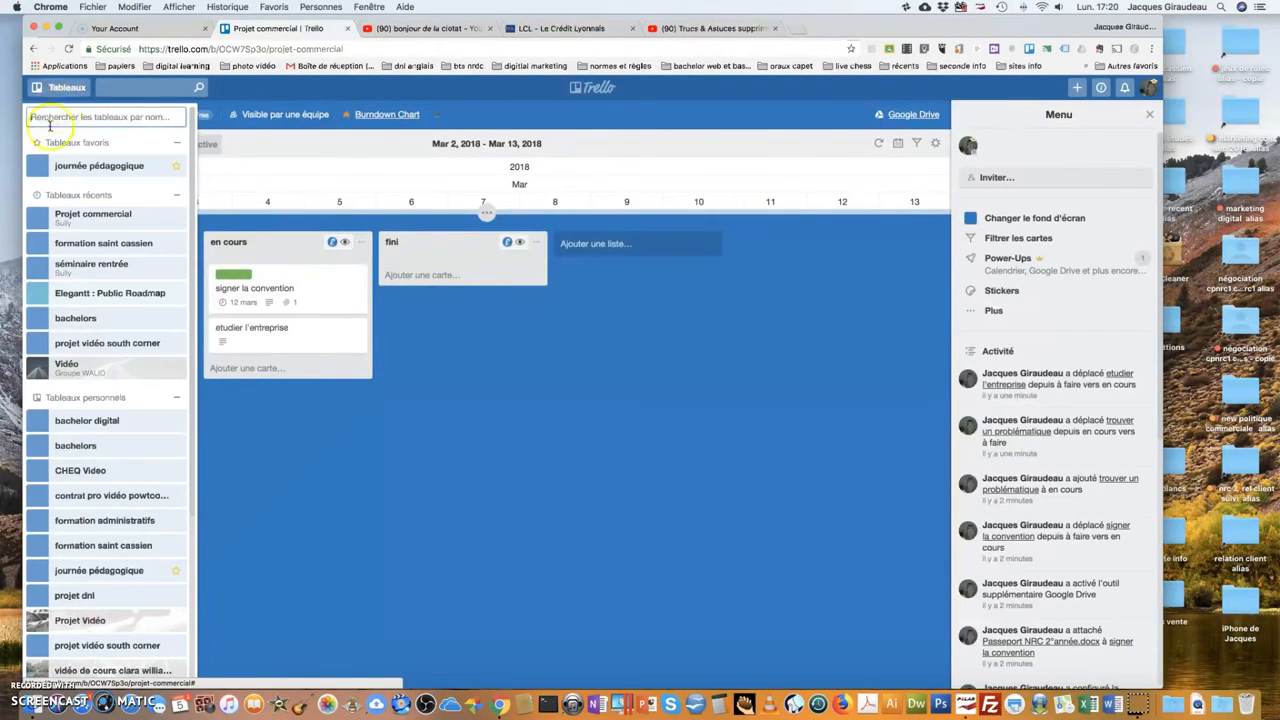
Open journée pédagogique, enable Elegantt, and enlarge its Gantt timeline to show all task bars.
left_click(50, 167)
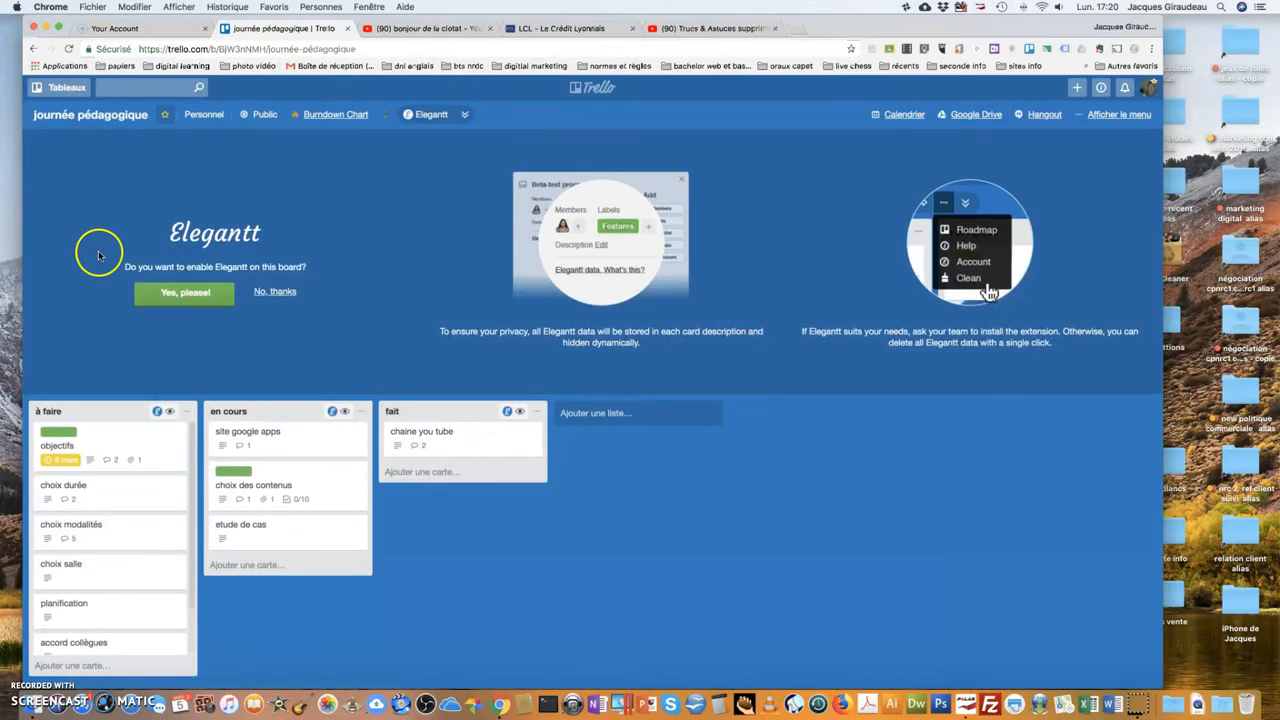
left_click(150, 291)
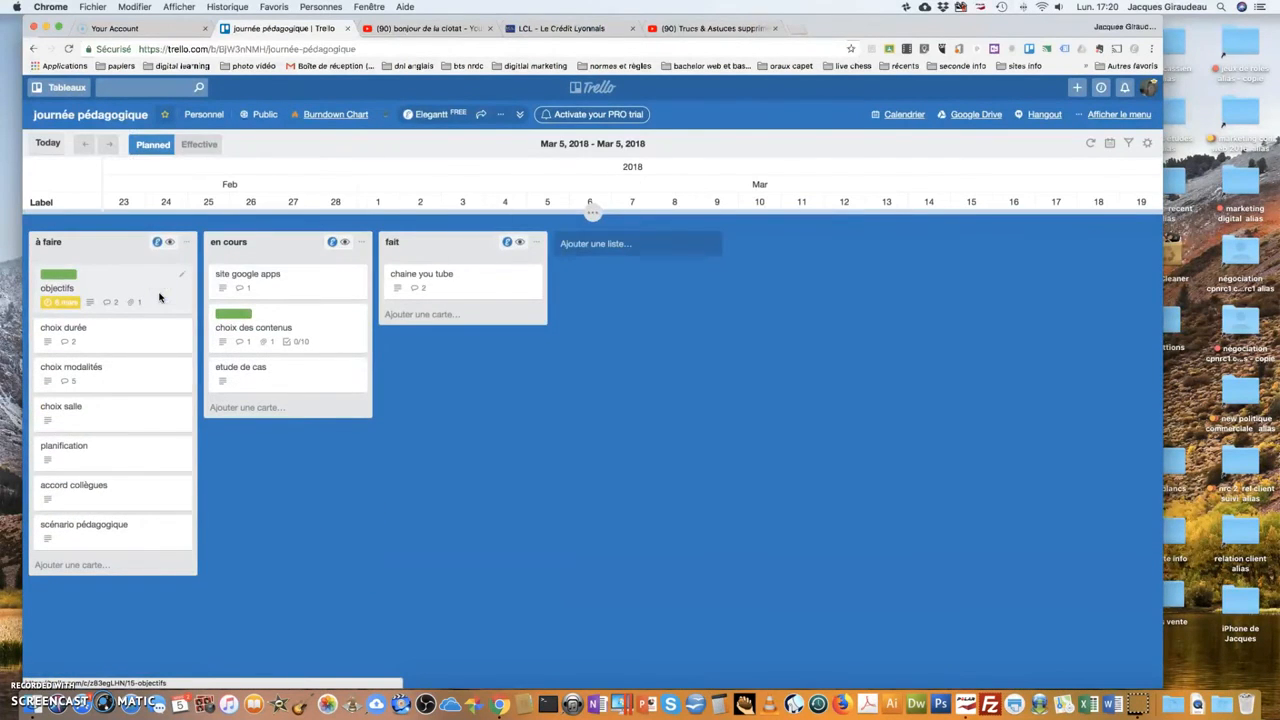
left_click_drag(573, 212, 630, 468)
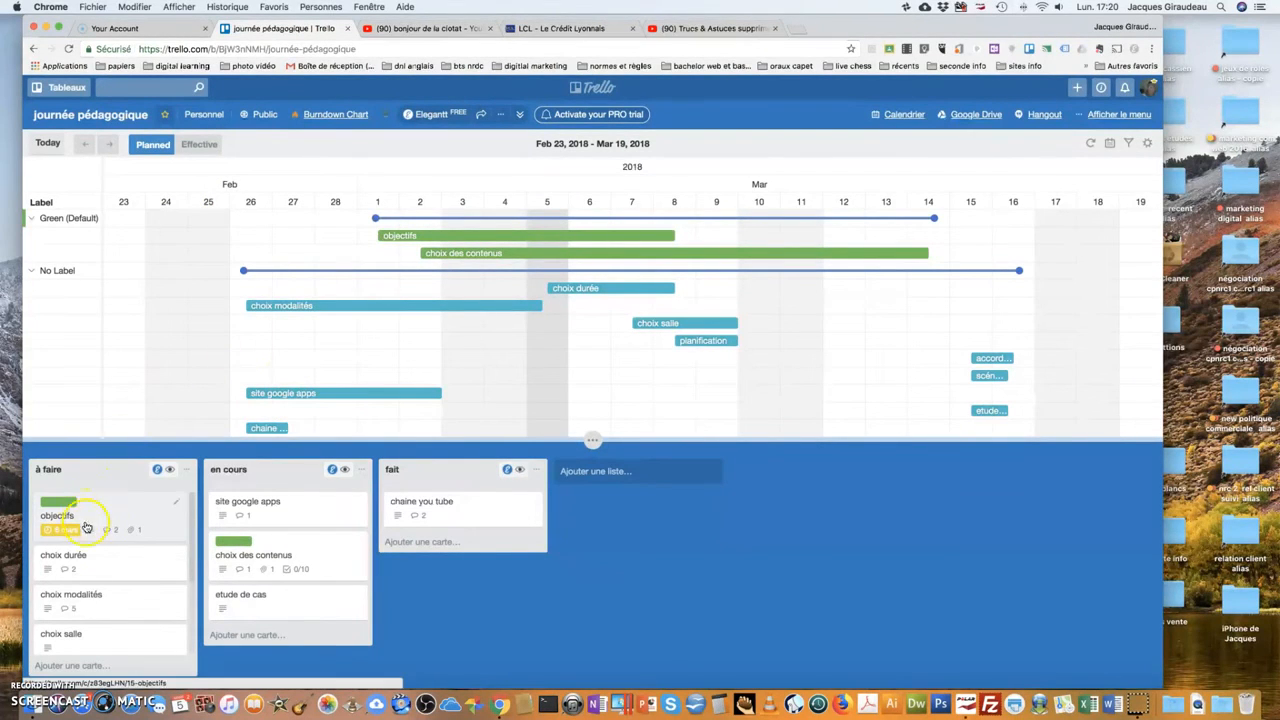
Open and close the choix durée card, then open the boards list from the header.
left_click(75, 566)
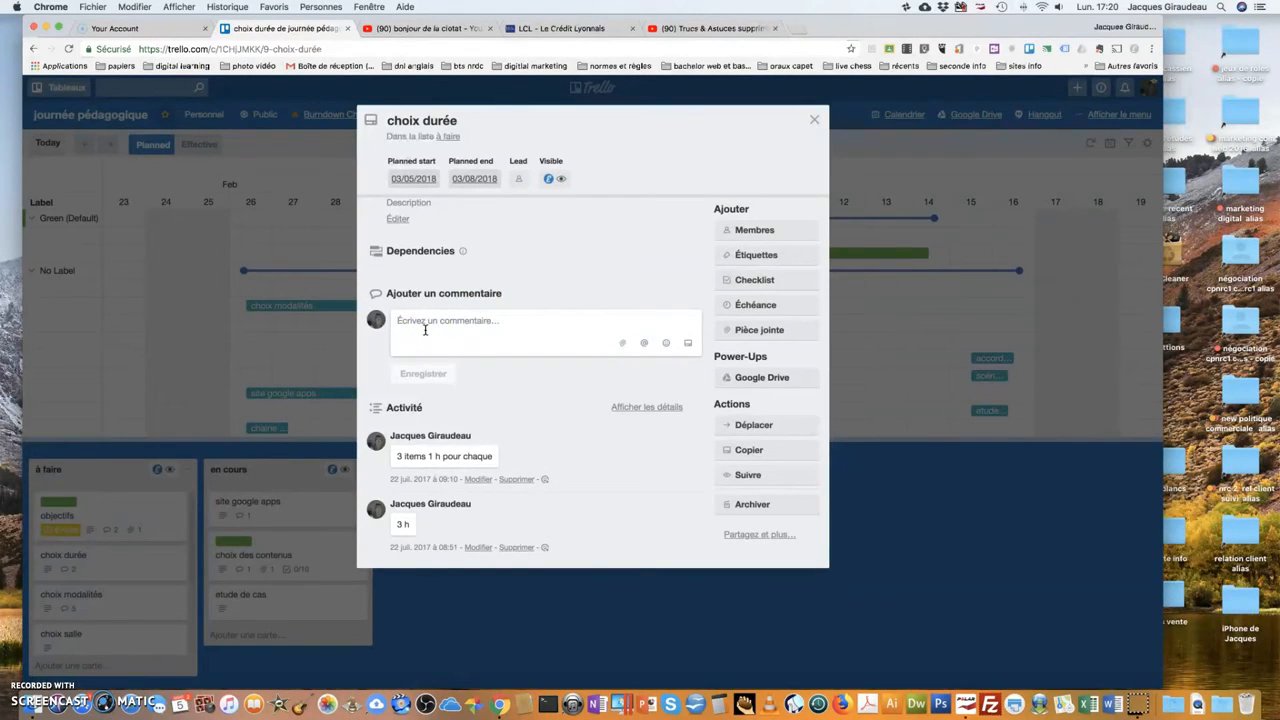
left_click(673, 170)
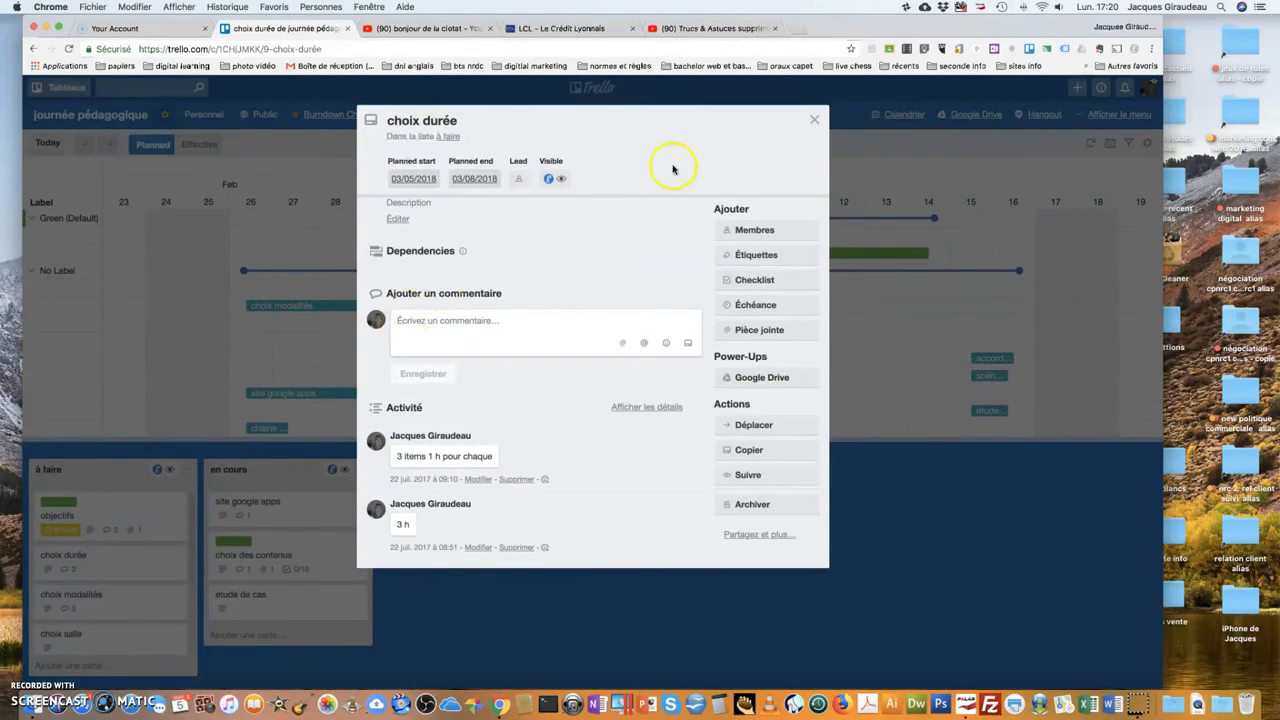
left_click(813, 119)
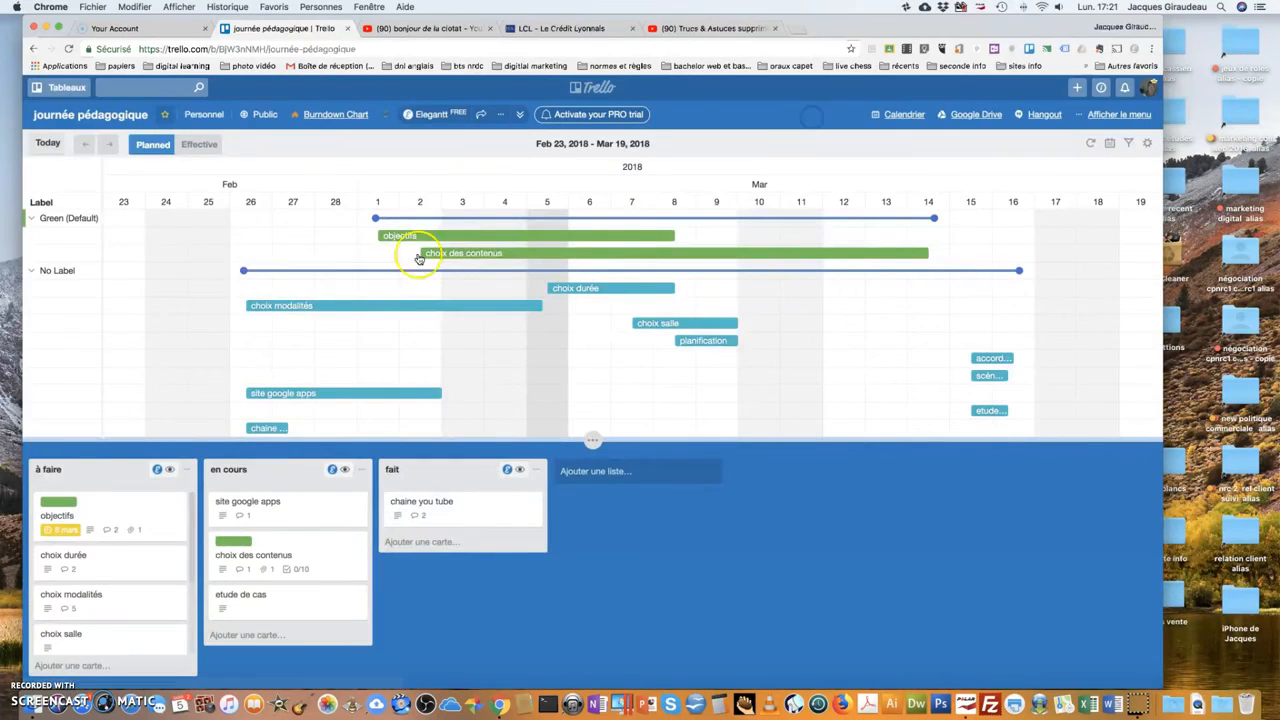
left_click(45, 117)
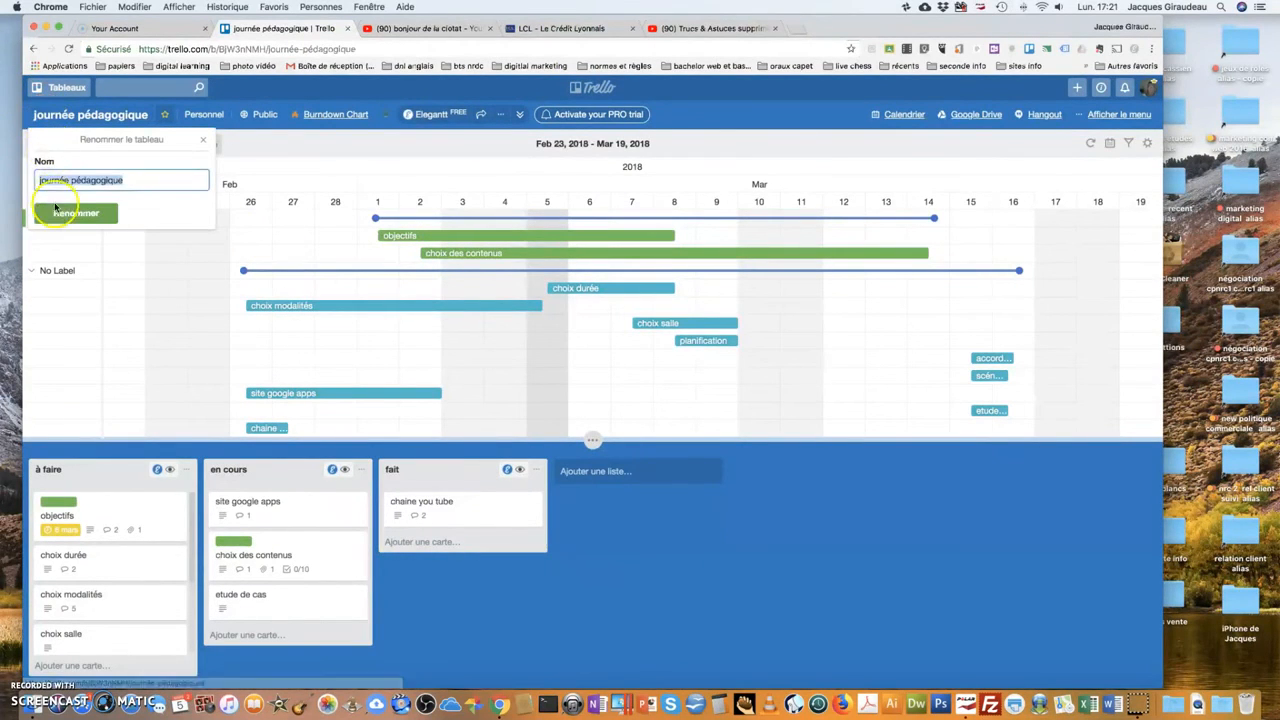
left_click(39, 90)
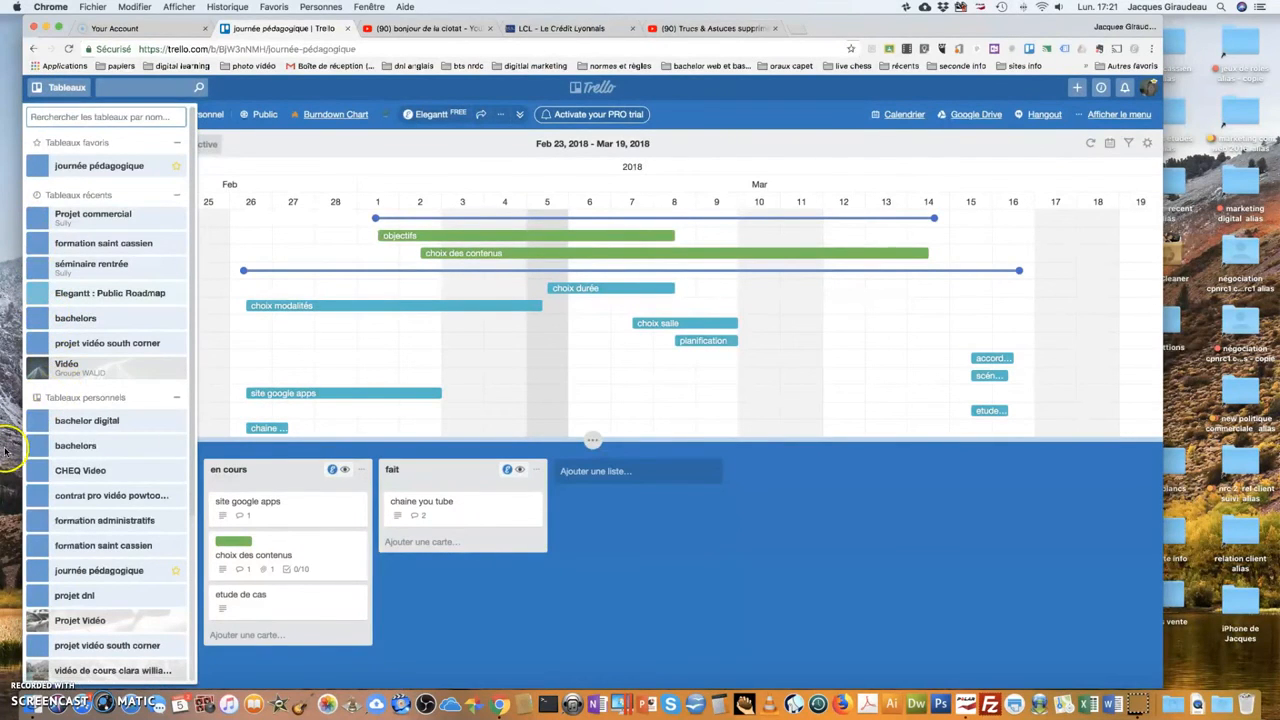
Open the 'projet vidéo south corner' board and enable its Elegantt Gantt timeline.
scroll(48, 497, "down", 1)
scroll(48, 497, "down", 3)
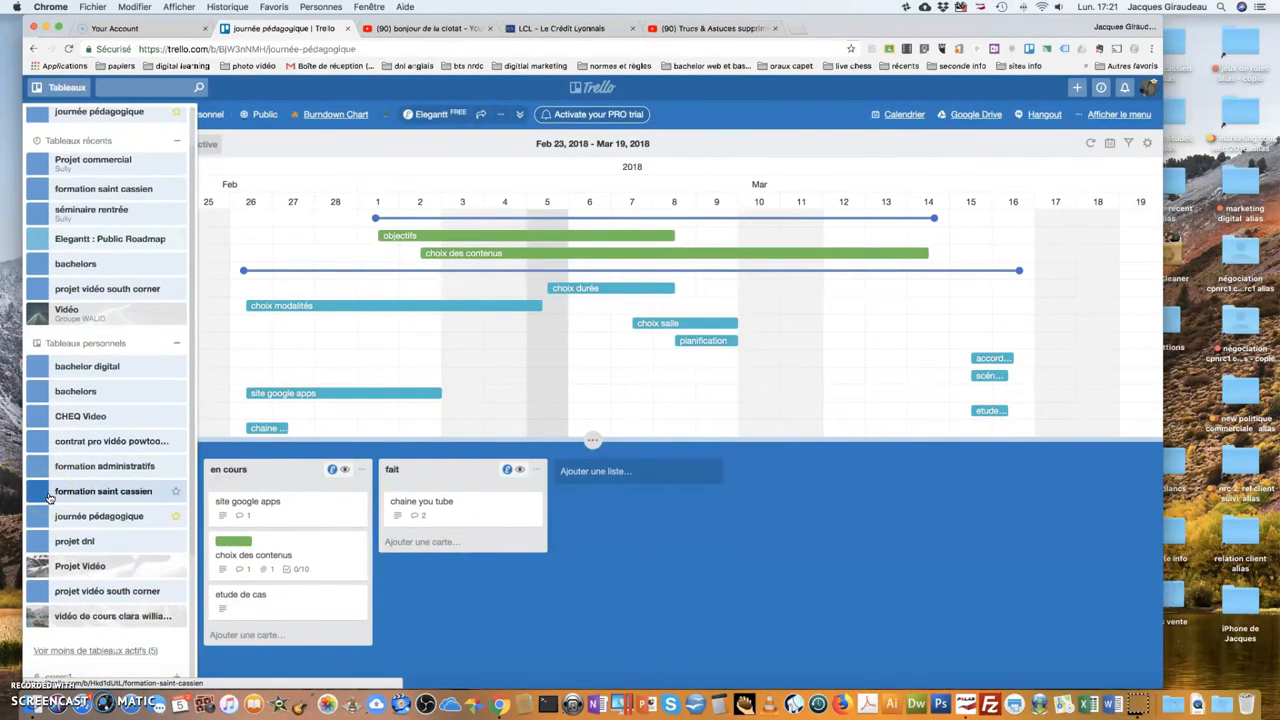
scroll(43, 515, "down", 1)
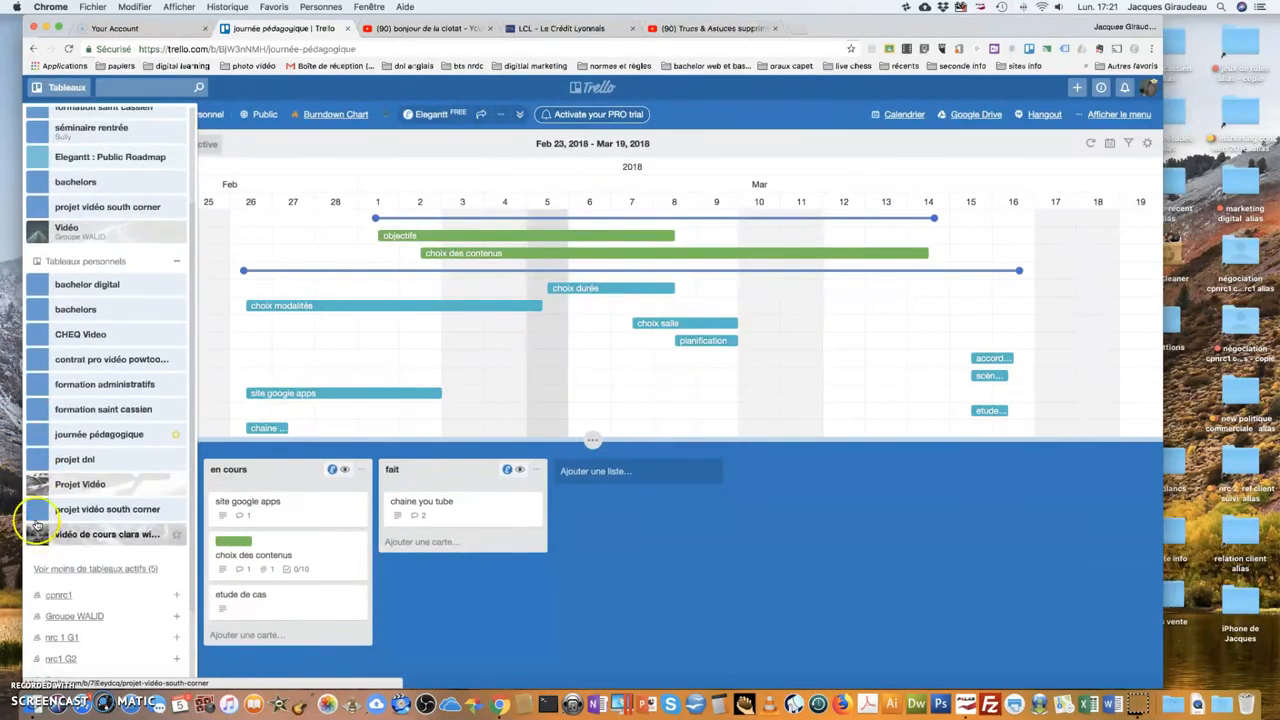
left_click(43, 508)
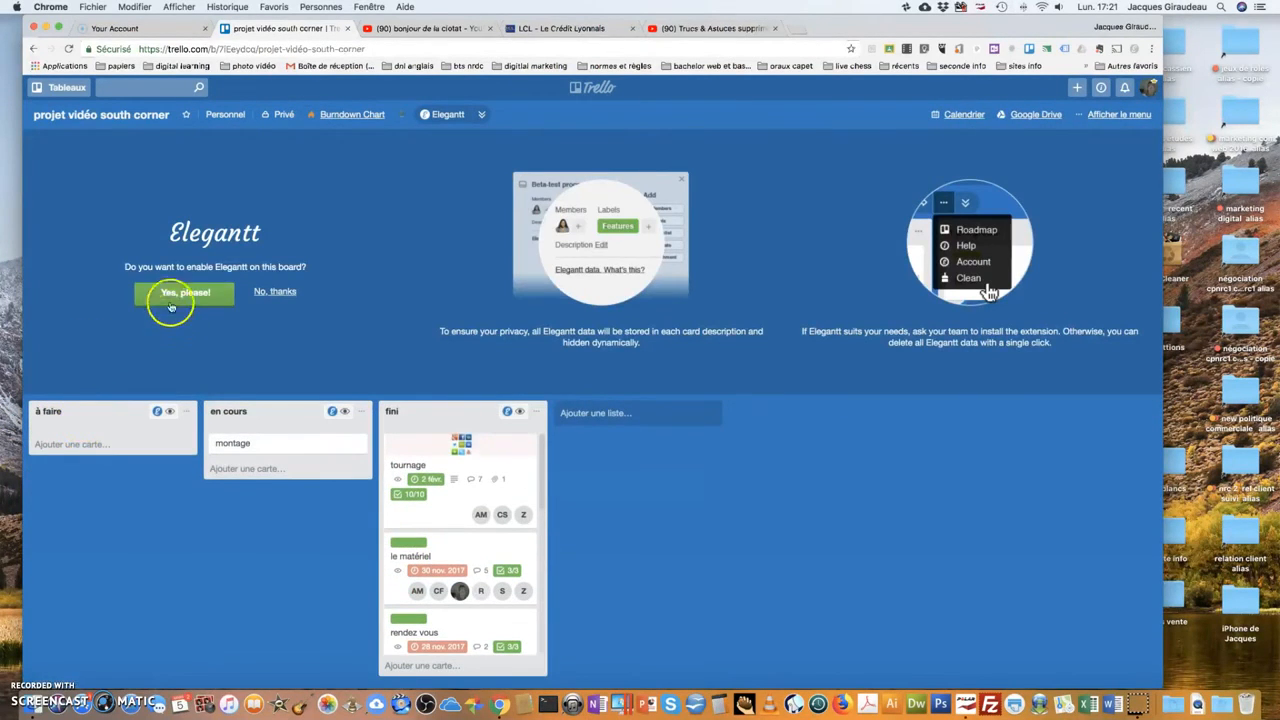
left_click(171, 305)
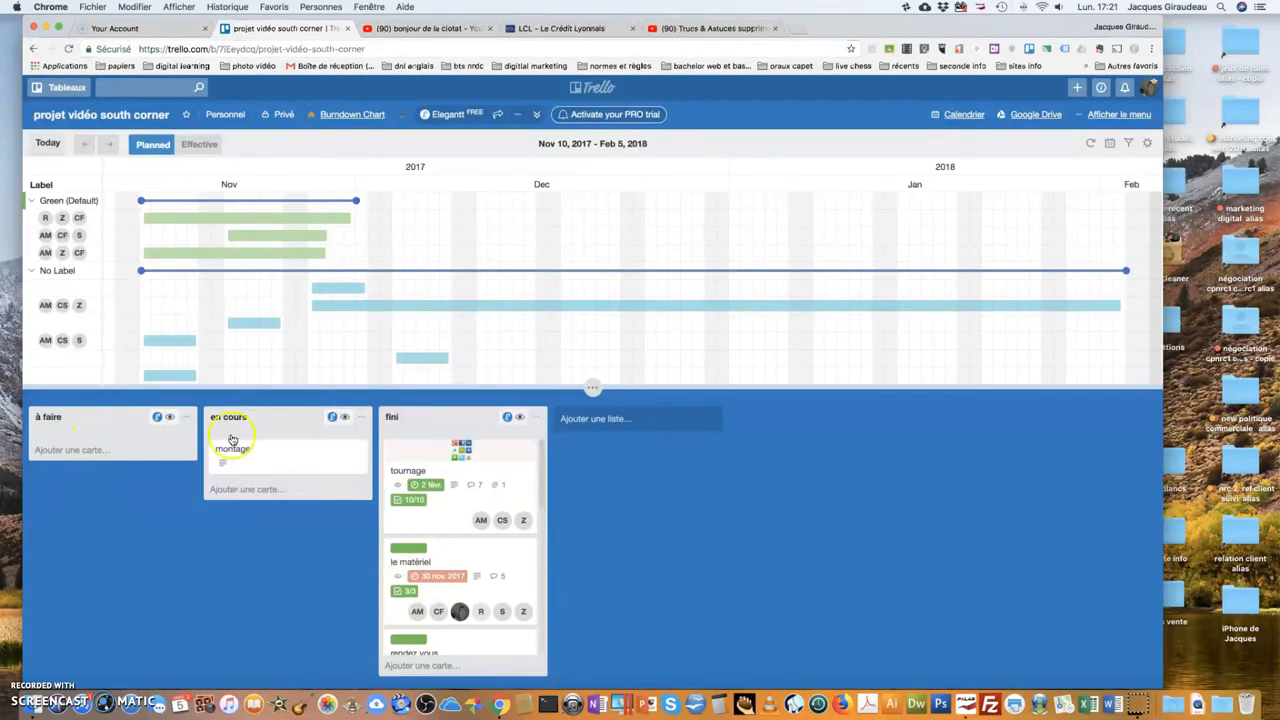
Move the montage card into the fini list and review the Nov 10, 2017 – Feb 5, 2018 timeline.
left_click_drag(260, 417, 354, 540)
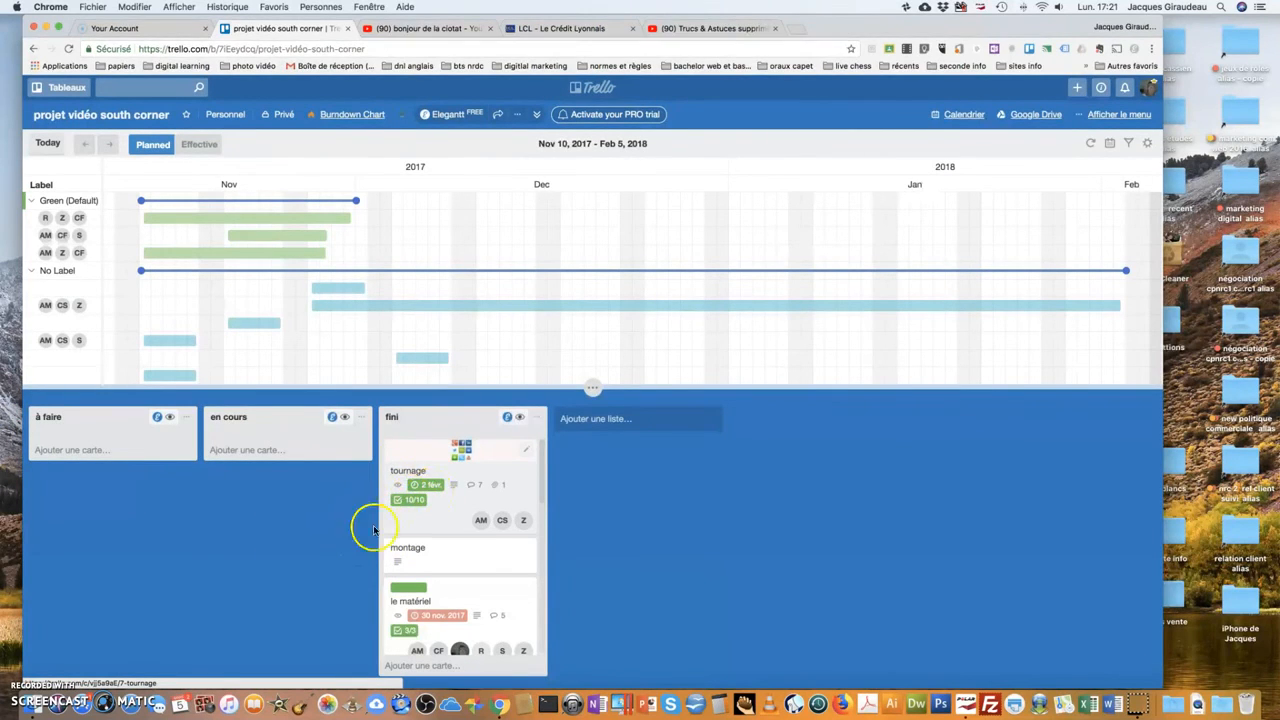
scroll(422, 540, "down", 4)
scroll(418, 542, "up", 5)
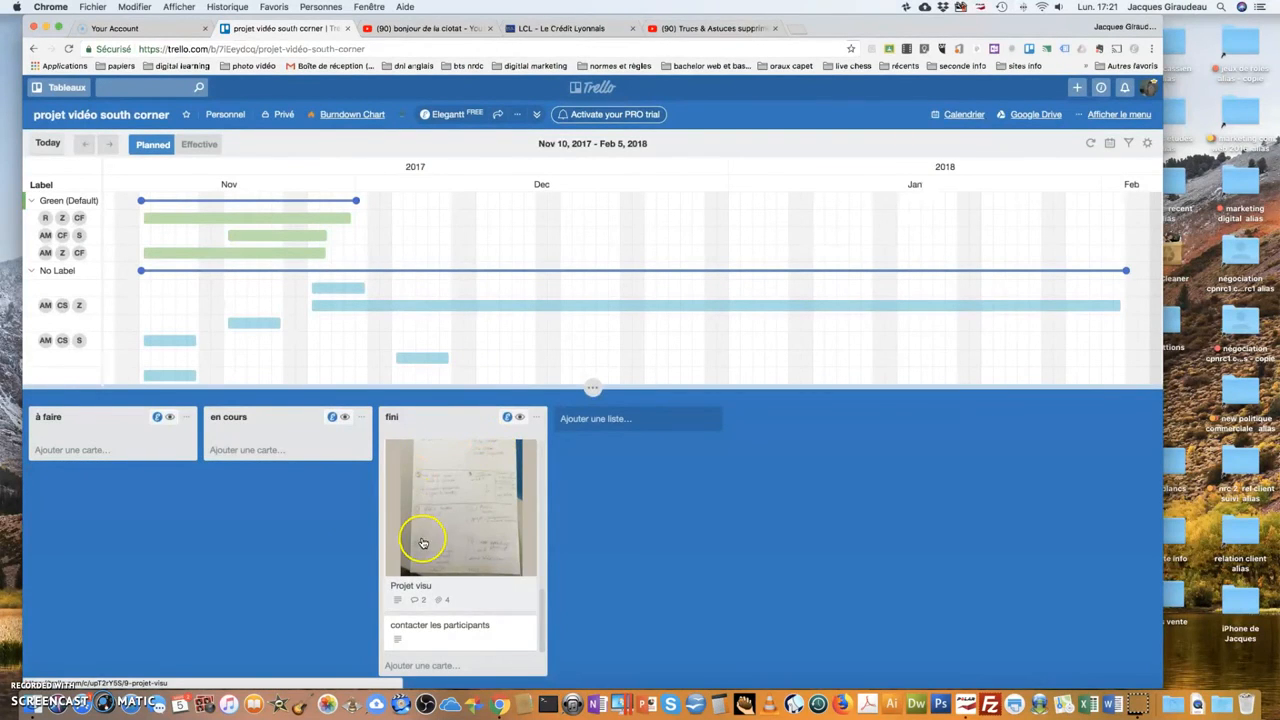
scroll(422, 537, "down", 4)
scroll(420, 537, "down", 3)
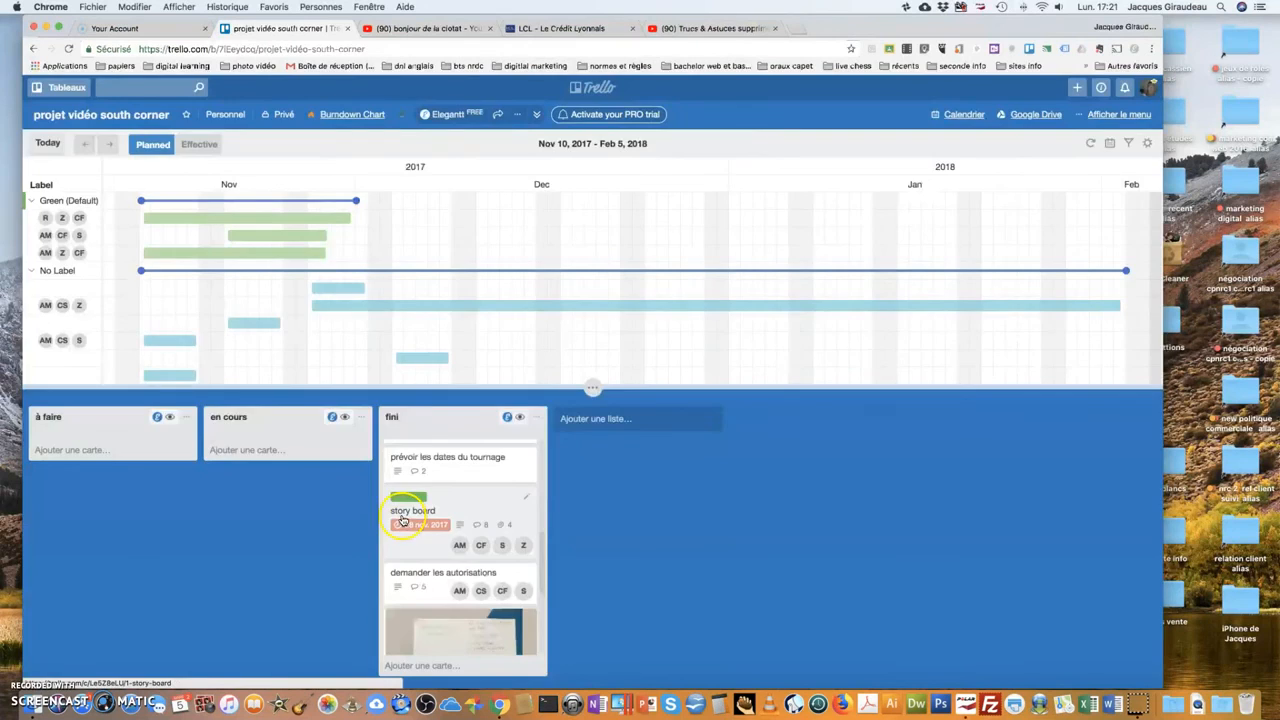
left_click(398, 490)
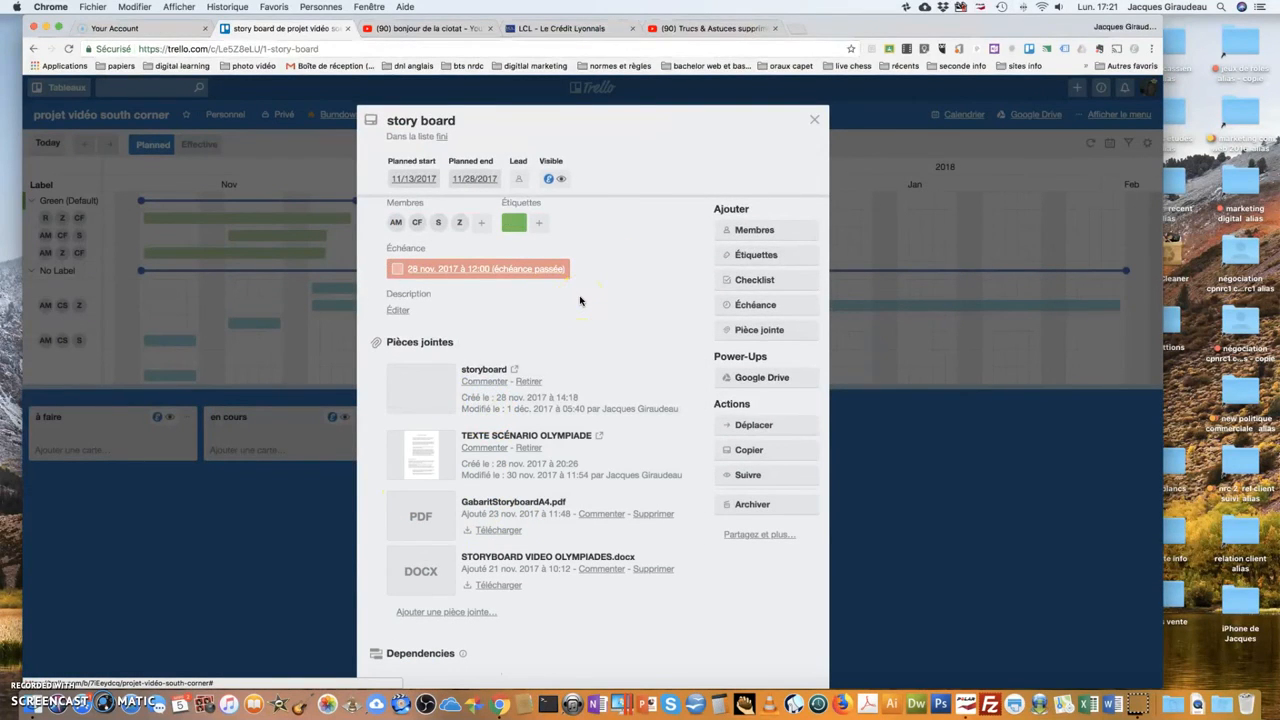
left_click(546, 404)
scroll(490, 424, "down", 1)
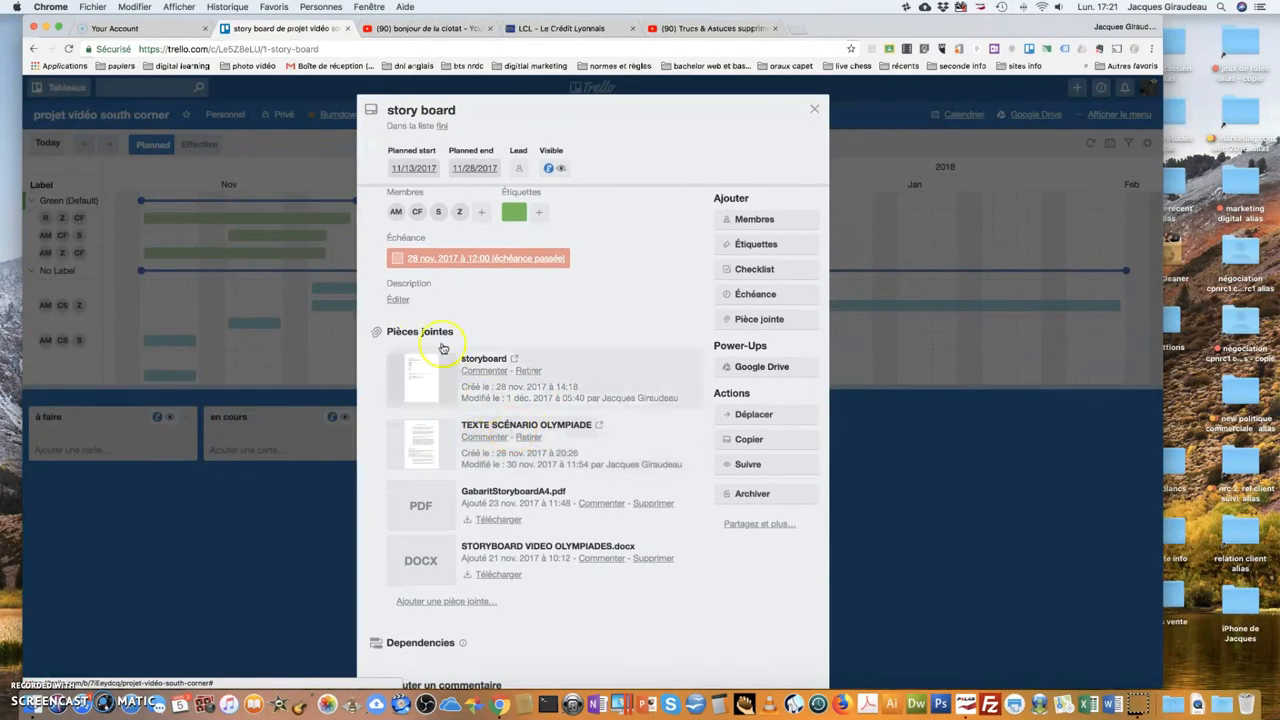
left_click(393, 217)
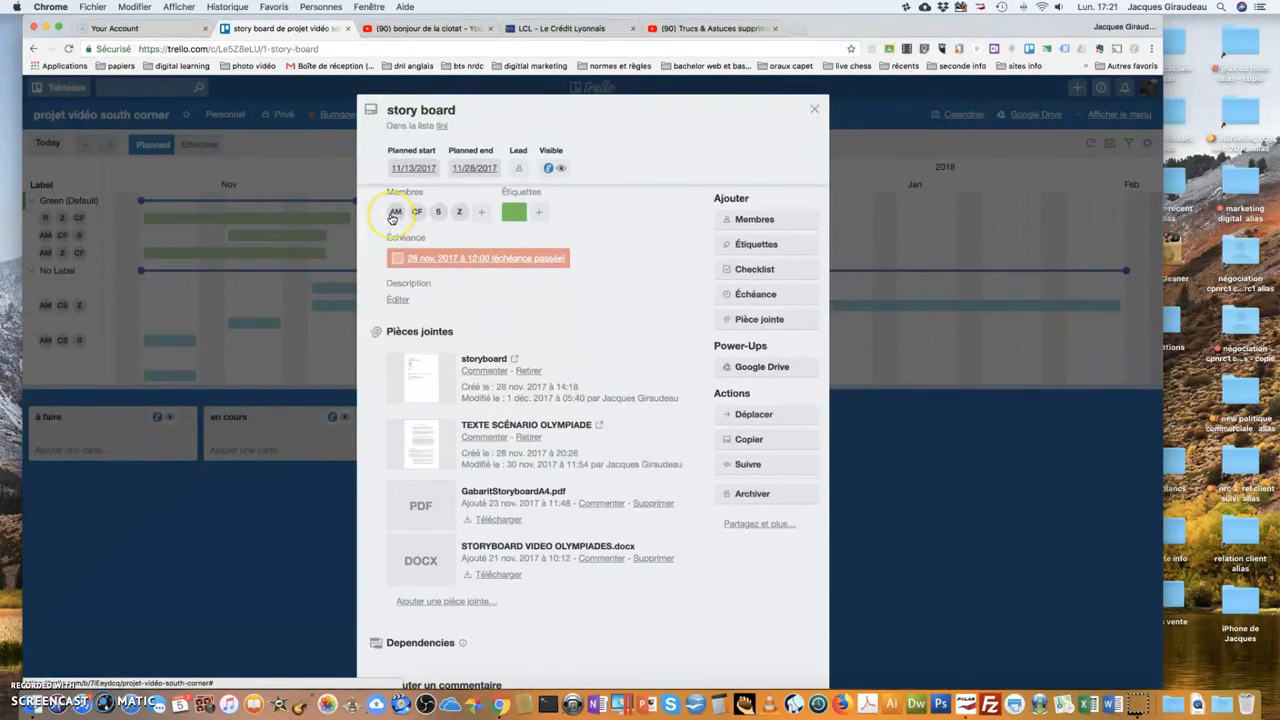
left_click(477, 290)
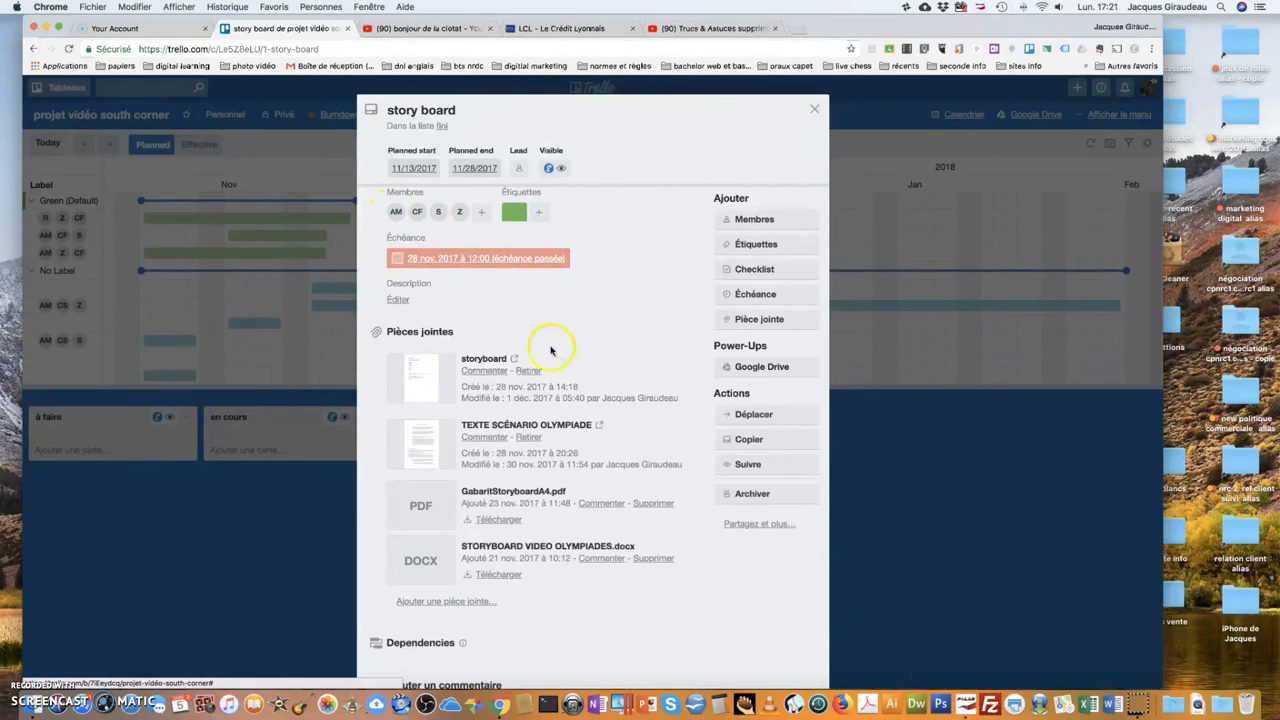
scroll(545, 352, "down", 5)
scroll(545, 362, "down", 5)
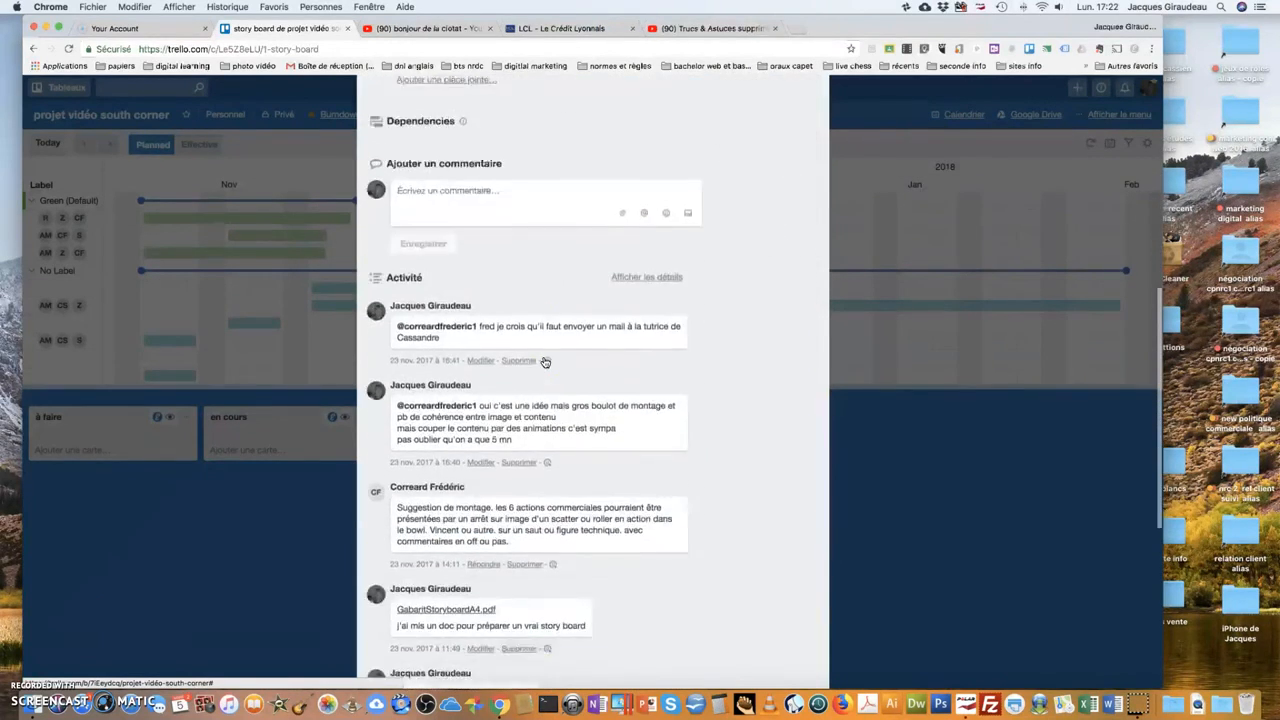
scroll(505, 342, "down", 5)
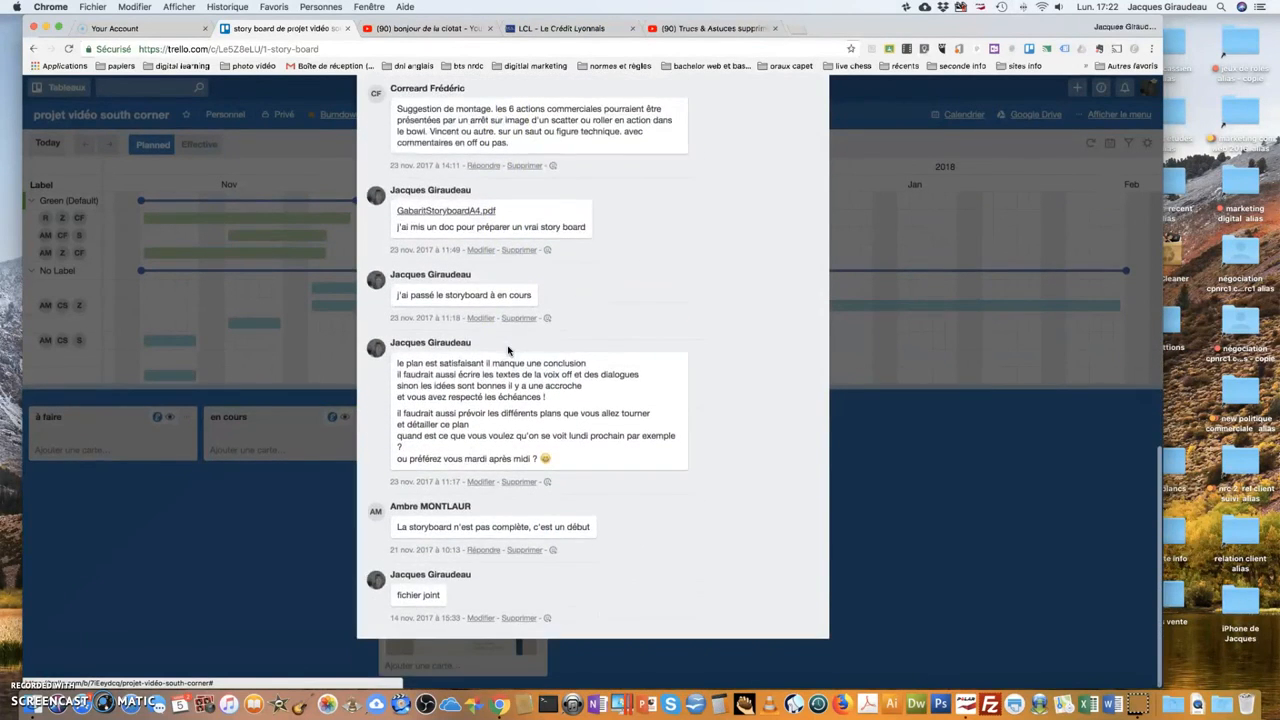
scroll(514, 345, "up", 8)
scroll(514, 338, "up", 10)
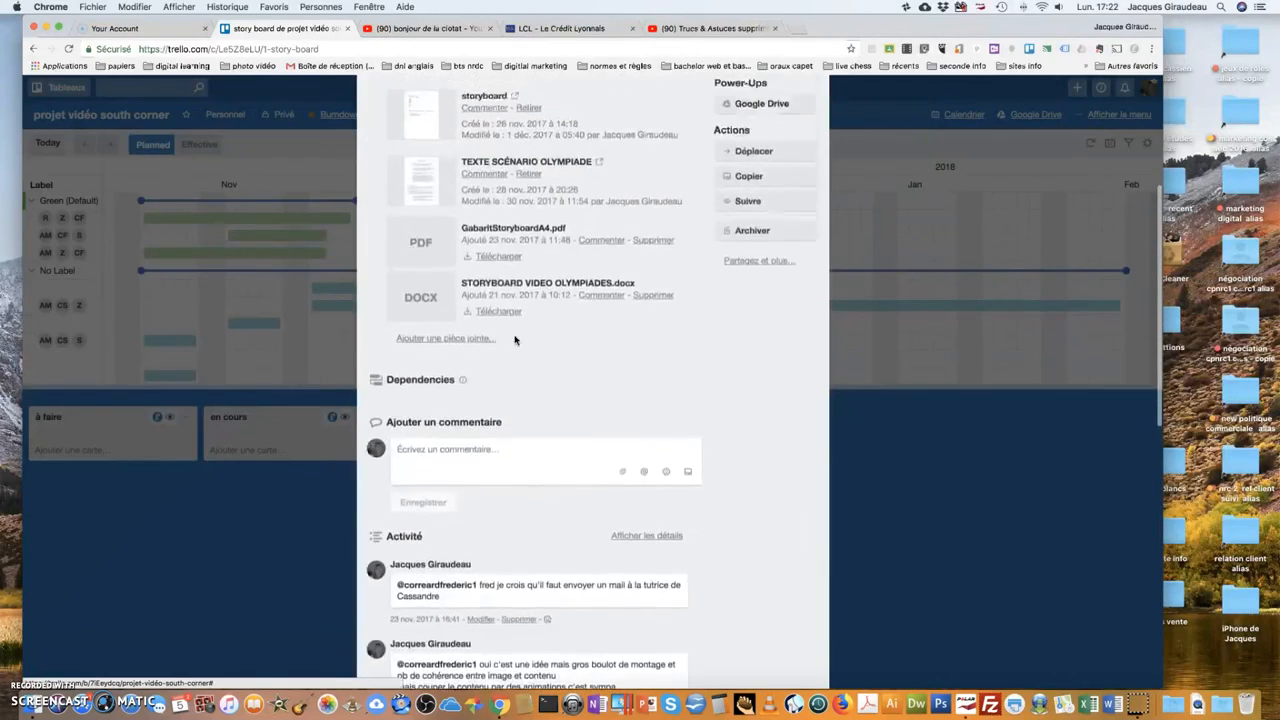
left_click(812, 122)
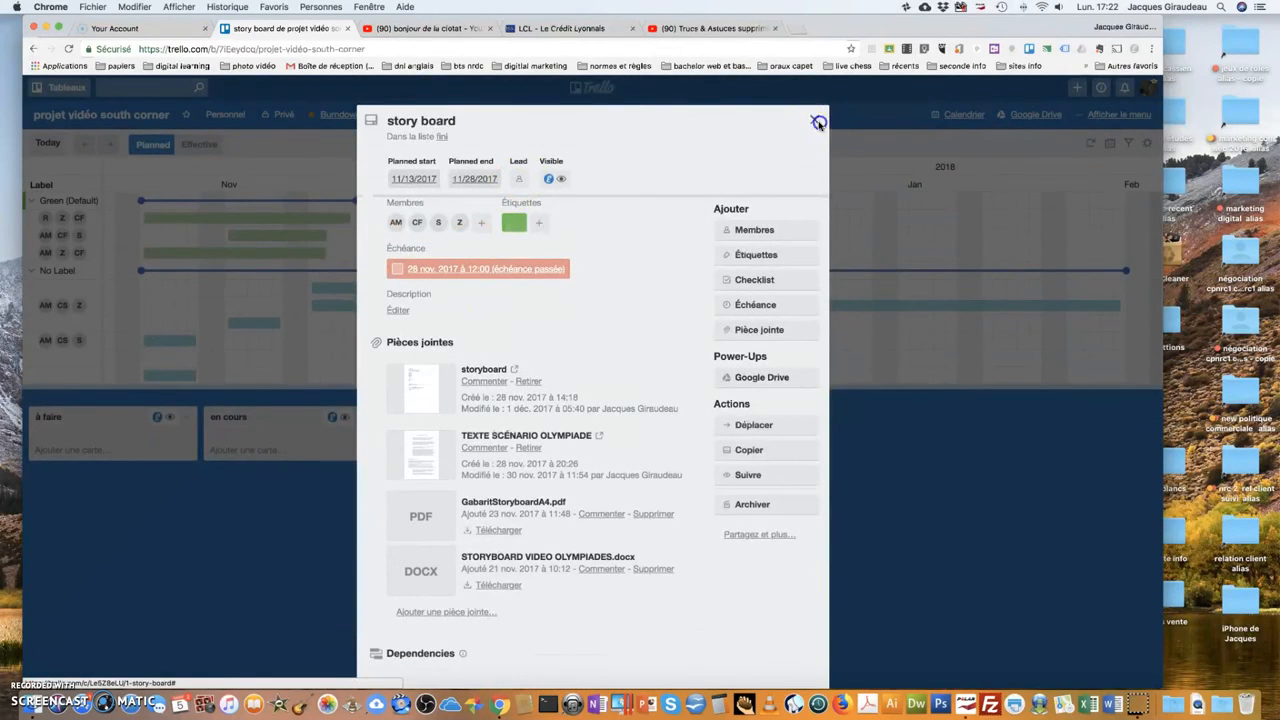